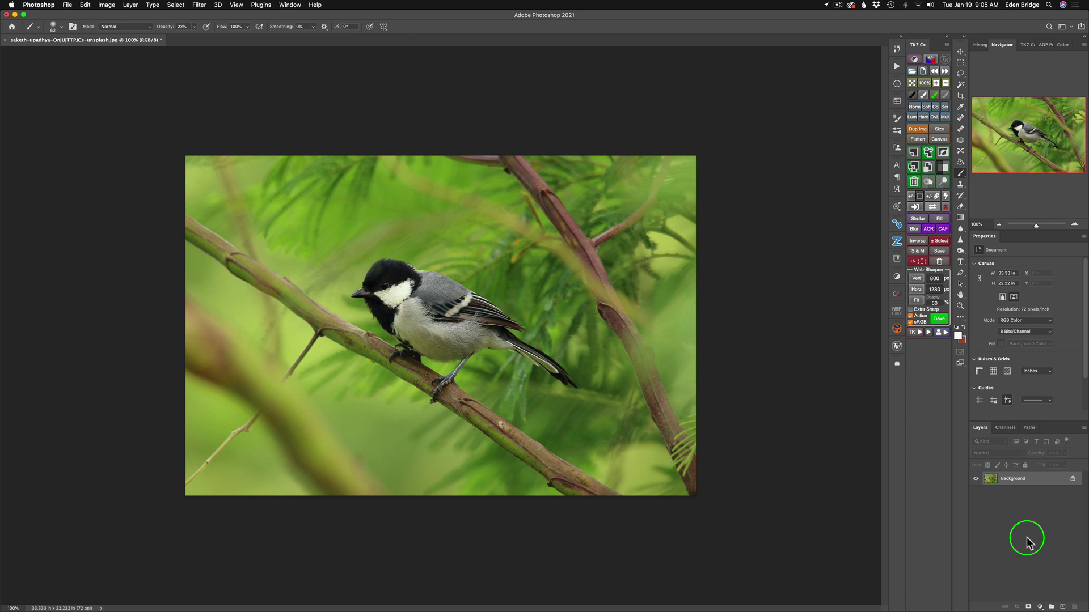
- Launch Topaz Mask AI on the bird-on-branch photo from Photoshop's Filter > Topaz Labs menu
{"action": "left_click", "coordinate": [198, 5]}
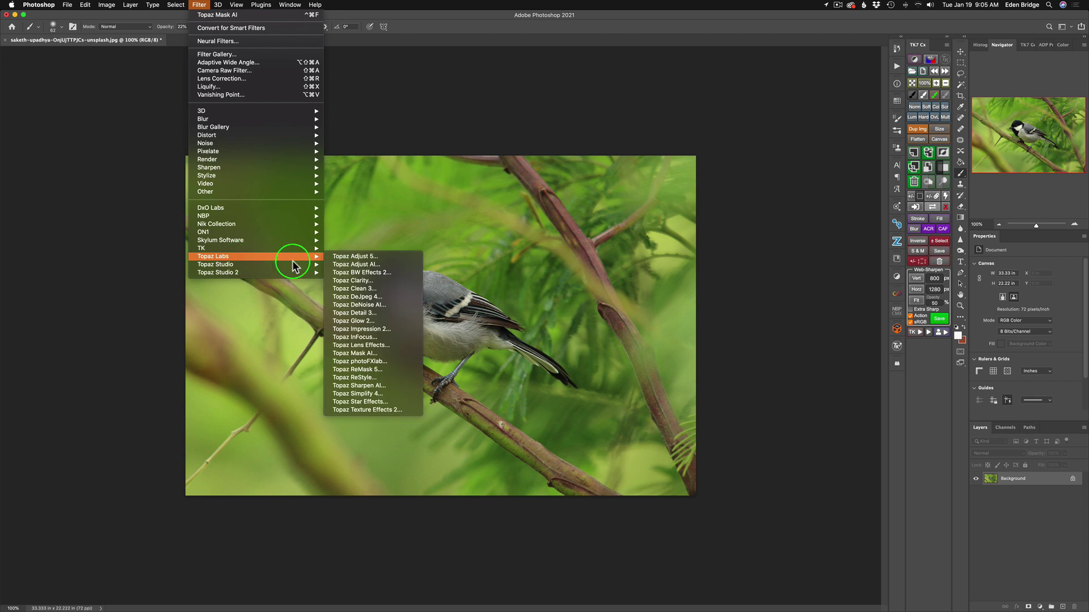
{"action": "mouse_move", "coordinate": [316, 260]}
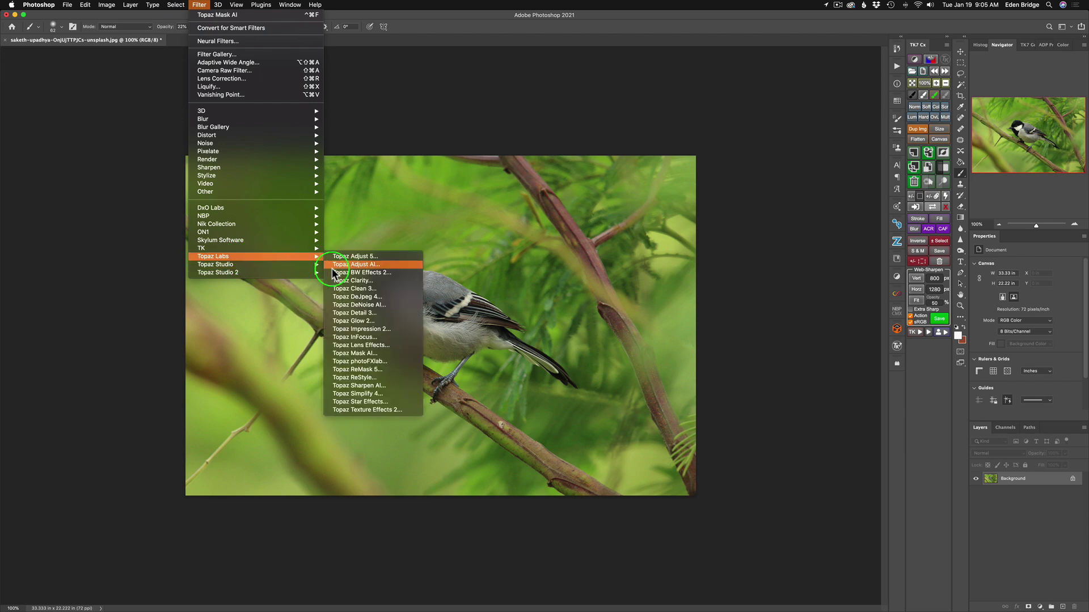
{"action": "left_click", "coordinate": [362, 354]}
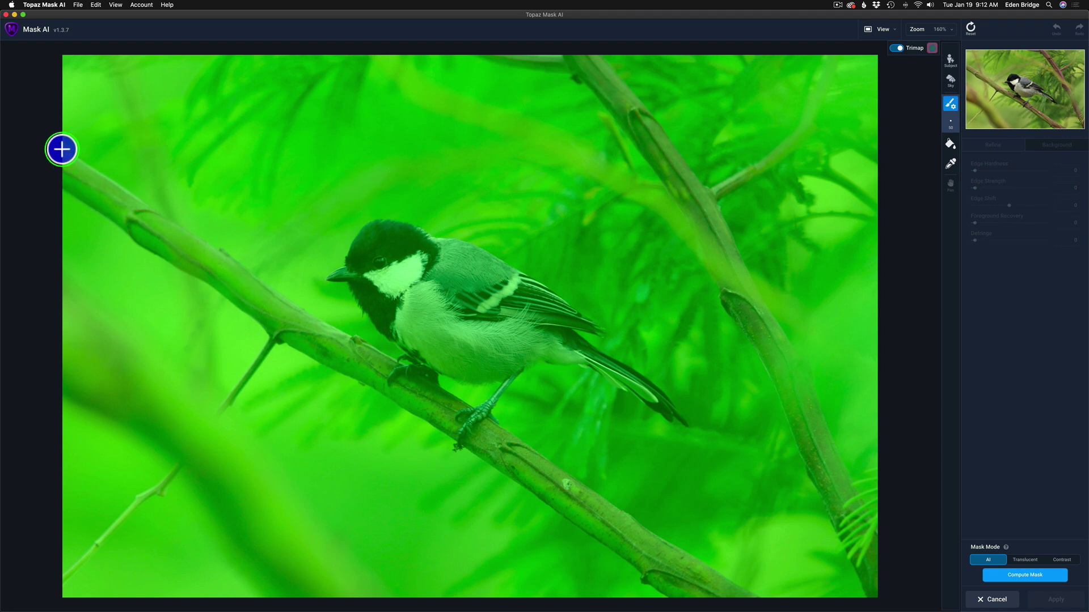
- Trace the edge band along the branch's upper edge and around the bird's outline to the bottom edge
{"action": "left_click", "coordinate": [61, 149]}
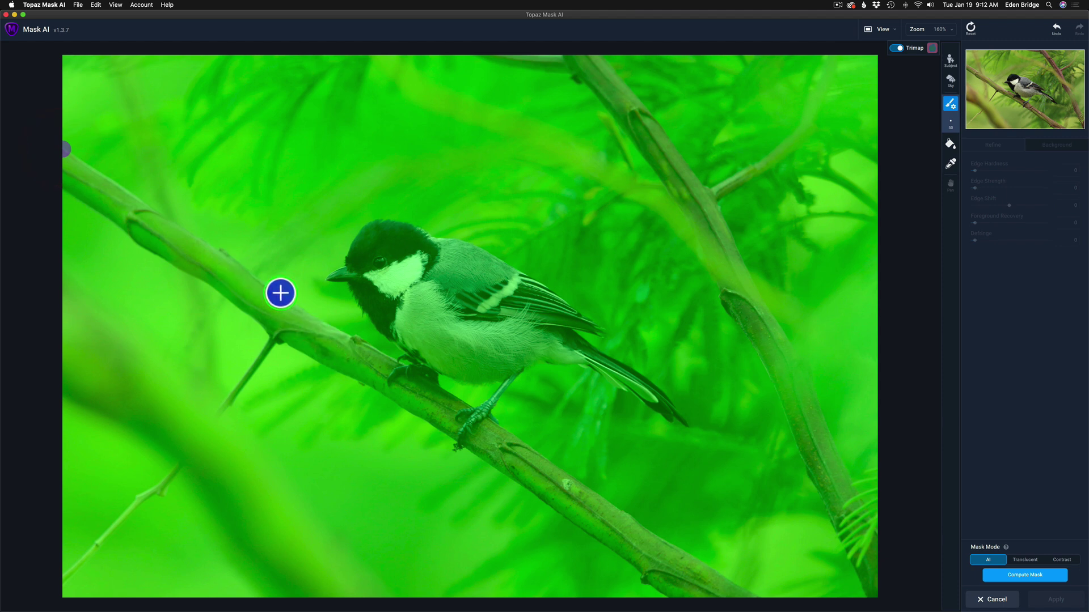
{"action": "left_click", "coordinate": [283, 295], "text": "shift"}
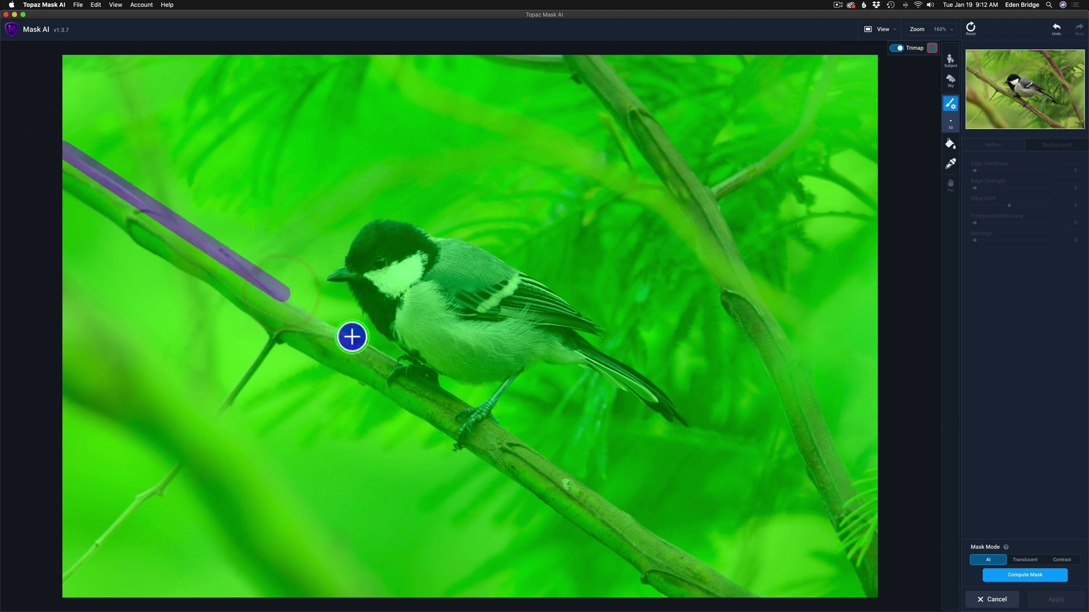
{"action": "left_click", "coordinate": [352, 336], "text": "shift"}
{"action": "left_click", "coordinate": [393, 358], "text": "shift"}
{"action": "mouse_move", "coordinate": [408, 364]}
{"action": "left_mouse_down"}
{"action": "mouse_move", "coordinate": [348, 281]}
{"action": "mouse_move", "coordinate": [332, 281]}
{"action": "mouse_move", "coordinate": [356, 235]}
{"action": "mouse_move", "coordinate": [385, 220]}
{"action": "mouse_move", "coordinate": [515, 266]}
{"action": "mouse_move", "coordinate": [604, 334]}
{"action": "mouse_move", "coordinate": [580, 333]}
{"action": "mouse_move", "coordinate": [604, 352]}
{"action": "mouse_move", "coordinate": [655, 373]}
{"action": "mouse_move", "coordinate": [643, 380]}
{"action": "mouse_move", "coordinate": [683, 427]}
{"action": "mouse_move", "coordinate": [611, 381]}
{"action": "mouse_move", "coordinate": [547, 366]}
{"action": "mouse_move", "coordinate": [514, 379]}
{"action": "mouse_move", "coordinate": [491, 414]}
{"action": "mouse_move", "coordinate": [605, 508]}
{"action": "mouse_move", "coordinate": [759, 597]}
{"action": "left_mouse_up"}
{"action": "left_click", "coordinate": [668, 596]}
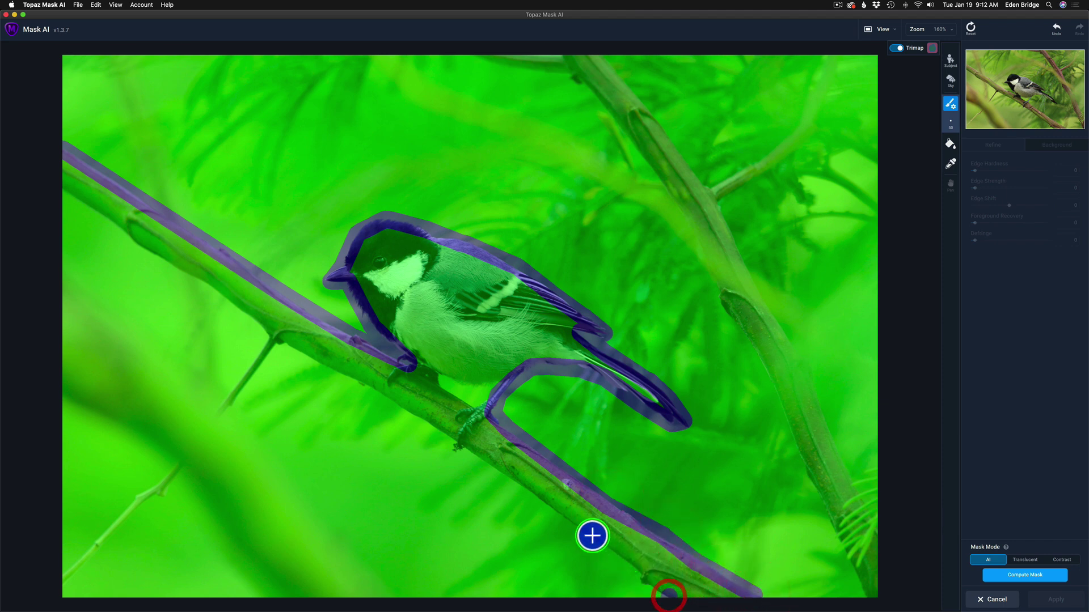
- Trace the edge band along the branch's lower edge up to the image's left edge
{"action": "left_click", "coordinate": [517, 491], "text": "shift"}
{"action": "left_click", "coordinate": [457, 449], "text": "shift"}
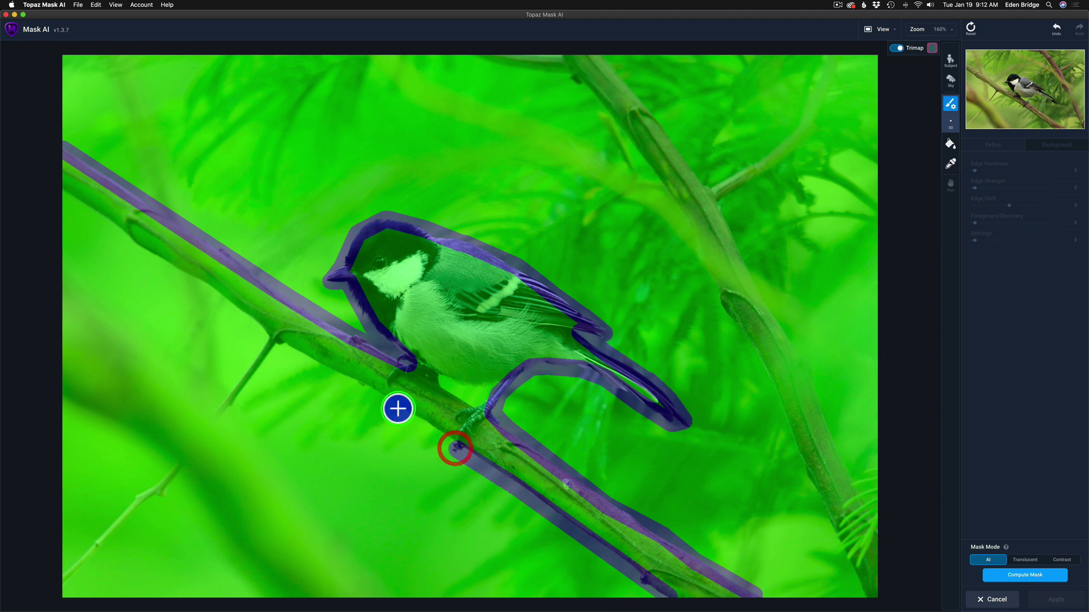
{"action": "left_click", "coordinate": [297, 354], "text": "shift"}
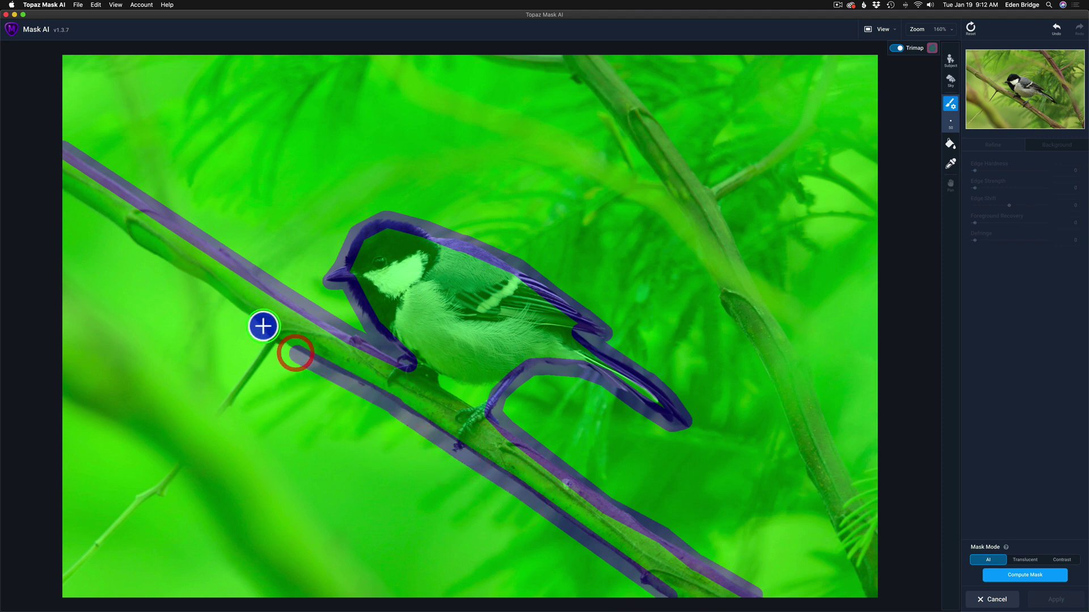
{"action": "left_click", "coordinate": [261, 324], "text": "shift"}
{"action": "left_click", "coordinate": [167, 265], "text": "shift"}
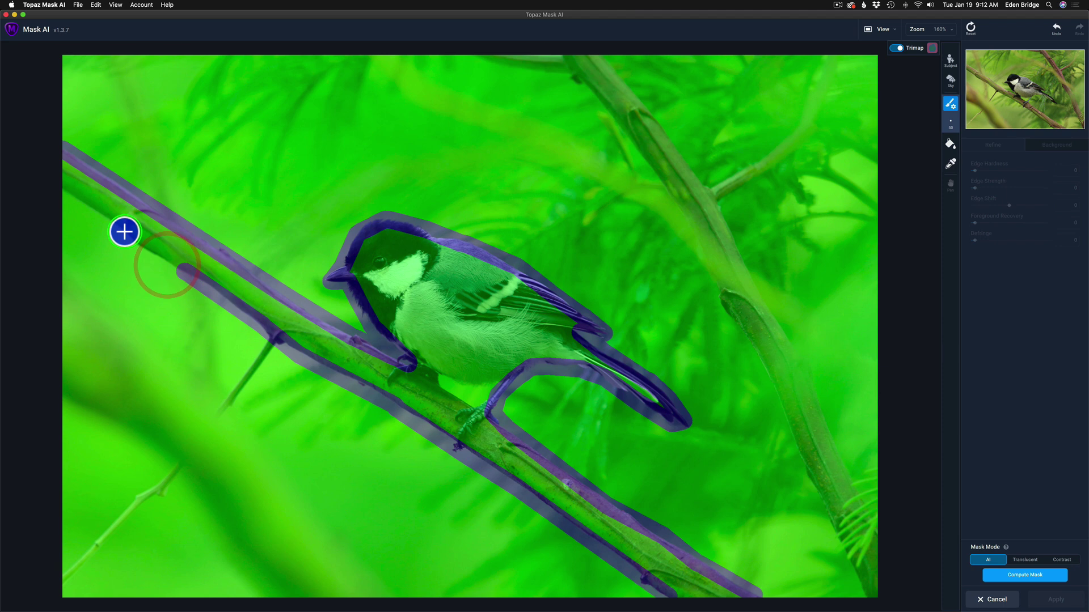
{"action": "left_click", "coordinate": [117, 226], "text": "shift"}
{"action": "left_click", "coordinate": [82, 218], "text": "shift"}
{"action": "left_click", "coordinate": [65, 191], "text": "shift"}
- Add edge band under the bird's belly, then mark the spot by its foot as background with a size-35 Cut brush
{"action": "mouse_move", "coordinate": [445, 386]}
{"action": "left_mouse_down"}
{"action": "mouse_move", "coordinate": [475, 401]}
{"action": "mouse_move", "coordinate": [491, 385]}
{"action": "mouse_move", "coordinate": [446, 382]}
{"action": "left_mouse_up"}
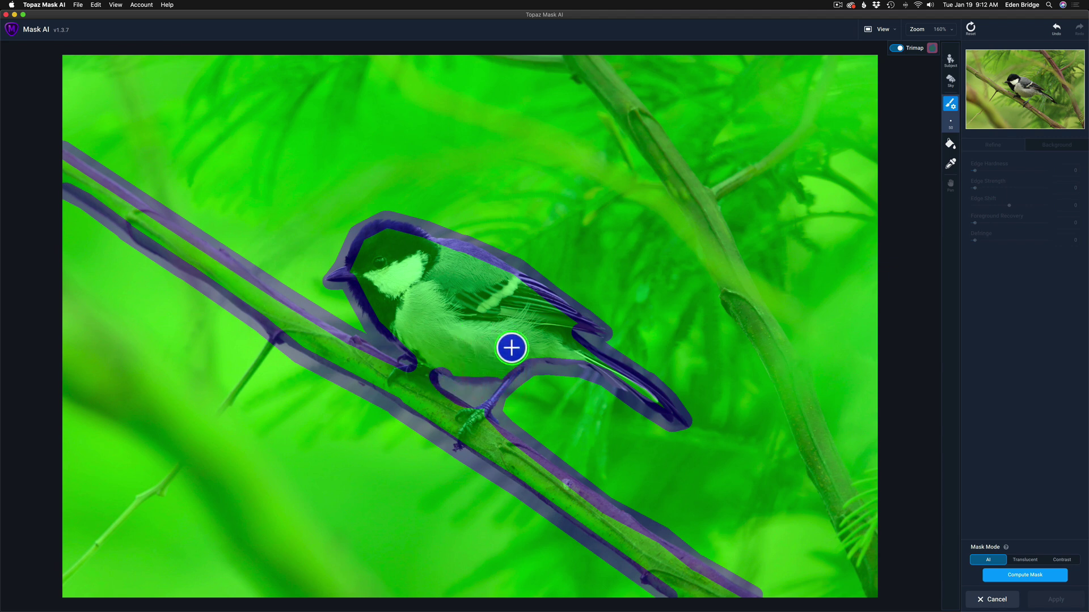
{"action": "key", "text": "bracketleft"}
{"action": "key", "text": "bracketleft"}
{"action": "key", "text": "bracketleft"}
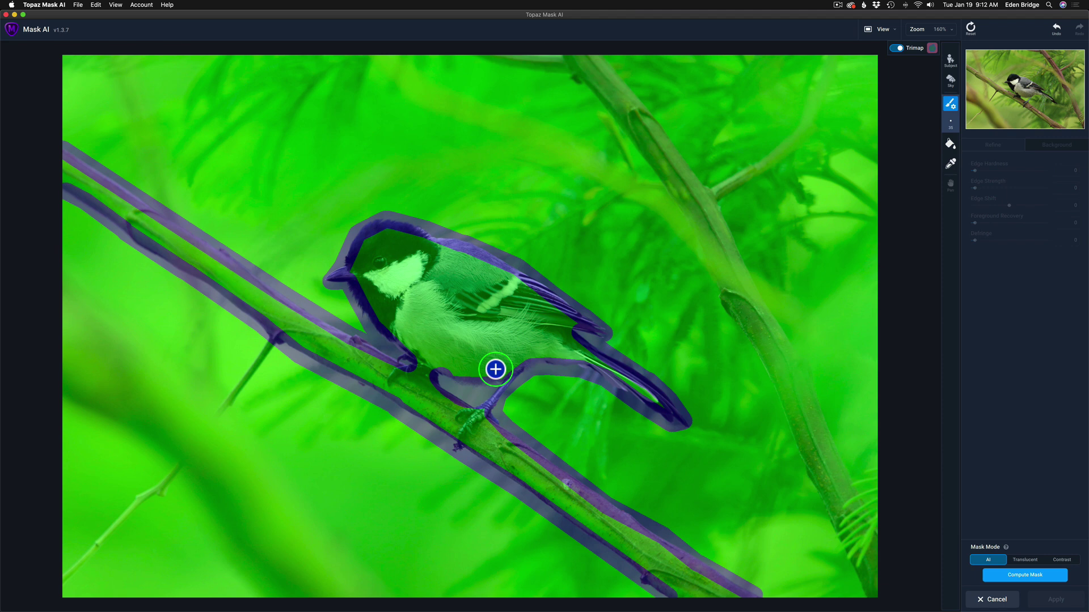
{"action": "left_click", "coordinate": [951, 105]}
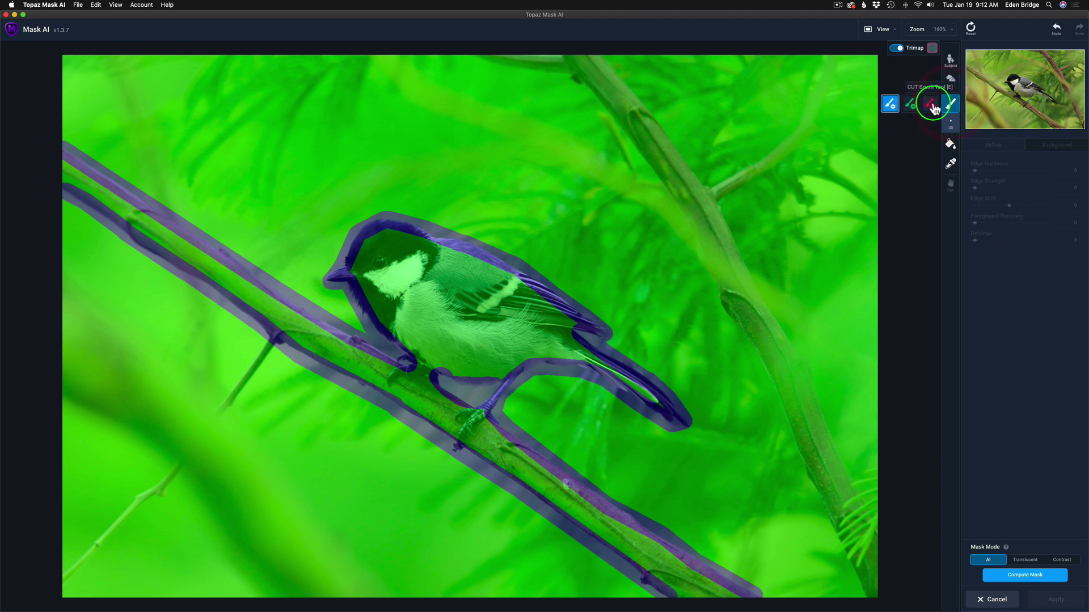
{"action": "left_click", "coordinate": [910, 104]}
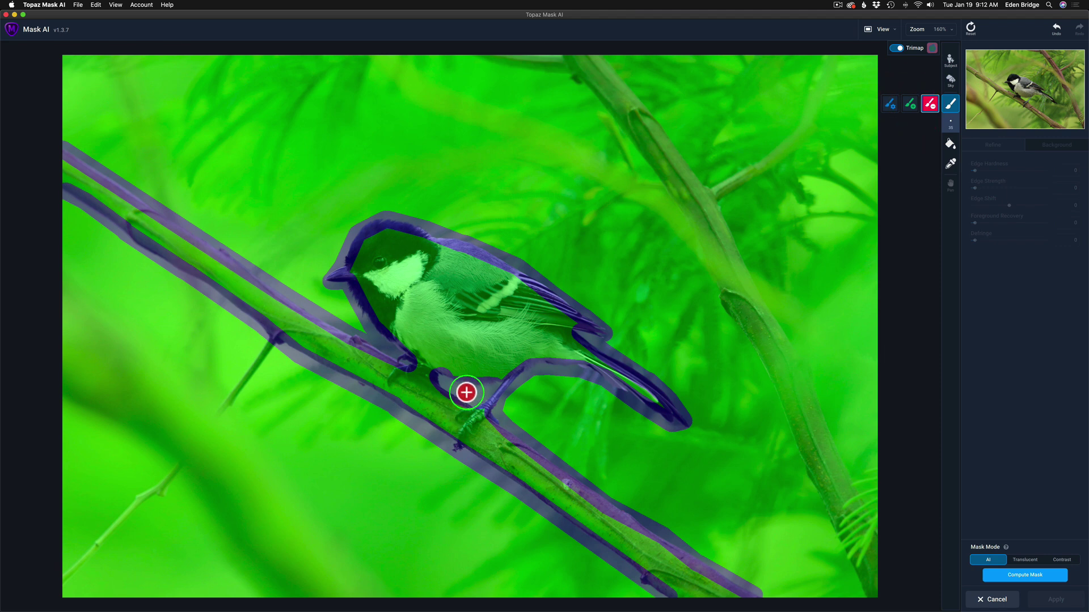
{"action": "mouse_move", "coordinate": [465, 393]}
{"action": "left_mouse_down"}
{"action": "mouse_move", "coordinate": [455, 386]}
{"action": "mouse_move", "coordinate": [483, 394]}
{"action": "left_mouse_up"}
{"action": "left_click", "coordinate": [941, 120]}
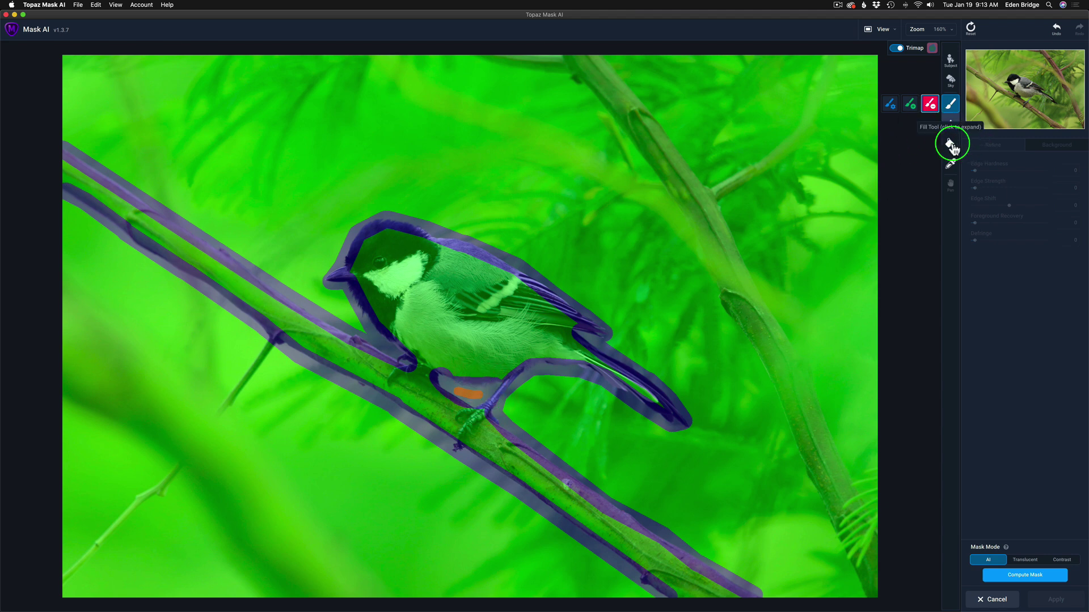
- Fill the background around the bird and the lower-left area as Cut with the Fill tool
{"action": "left_click", "coordinate": [950, 144]}
{"action": "left_click", "coordinate": [930, 145]}
{"action": "left_click", "coordinate": [576, 149]}
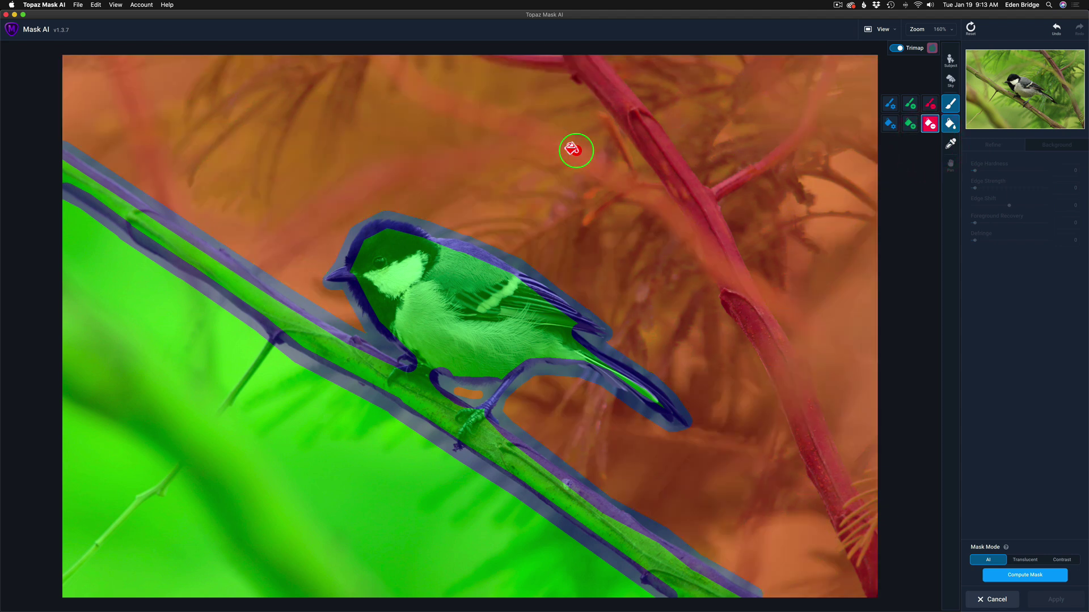
{"action": "left_click", "coordinate": [177, 452]}
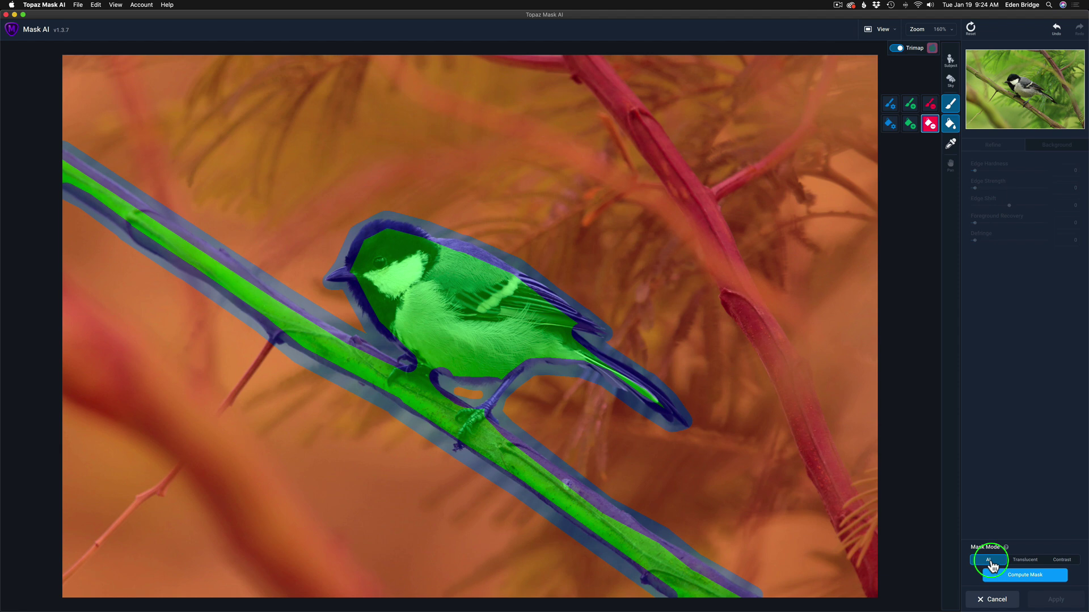
- Compute the mask to isolate the bird and branch on transparency, leaving the View layout unchanged
{"action": "left_click", "coordinate": [1026, 575]}
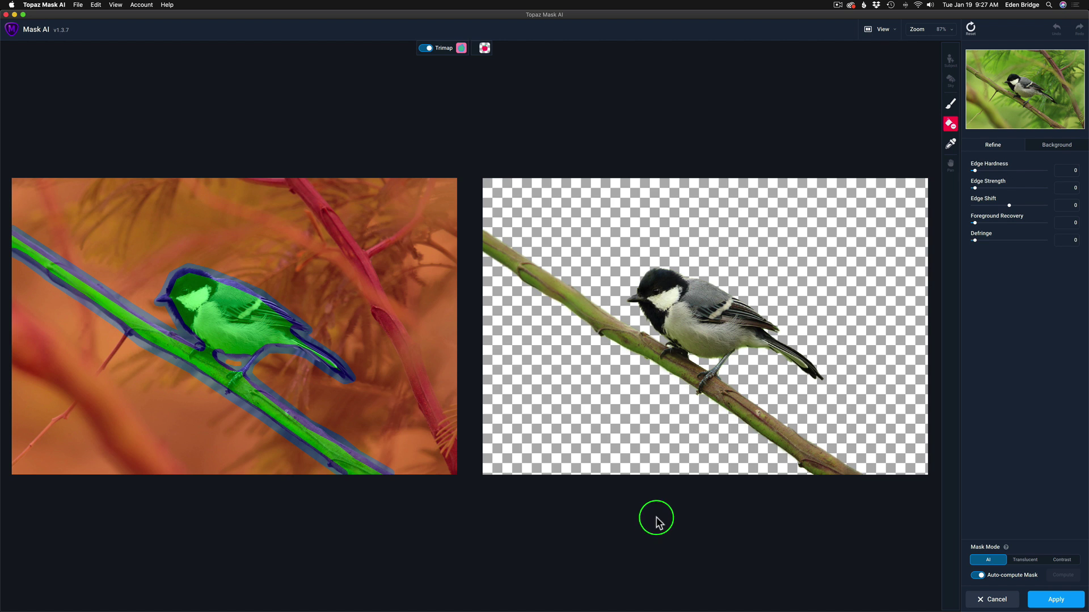
{"action": "left_click", "coordinate": [893, 31]}
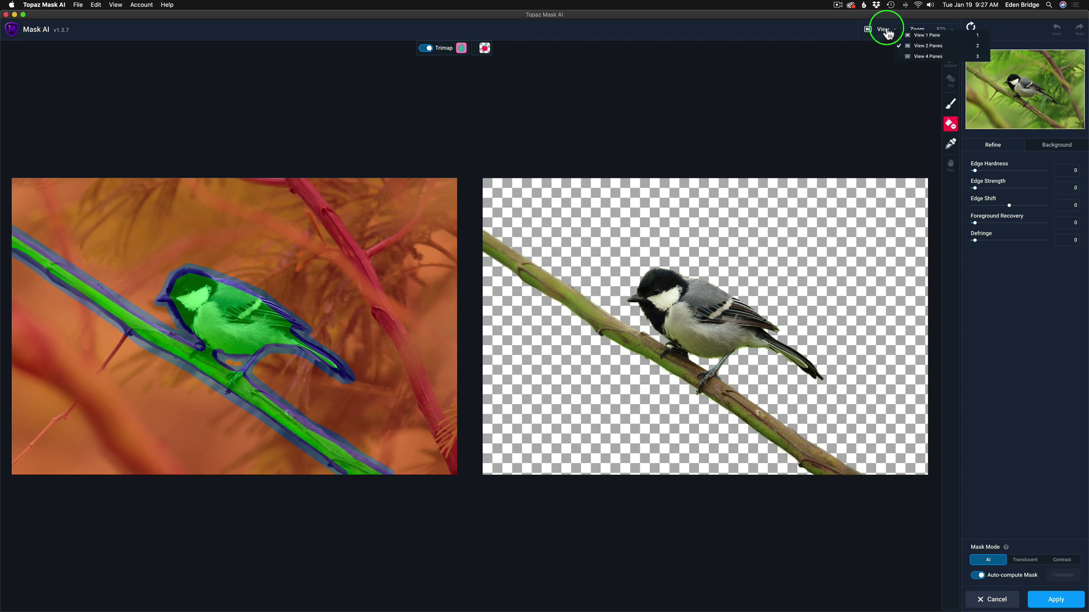
{"action": "left_click", "coordinate": [859, 67]}
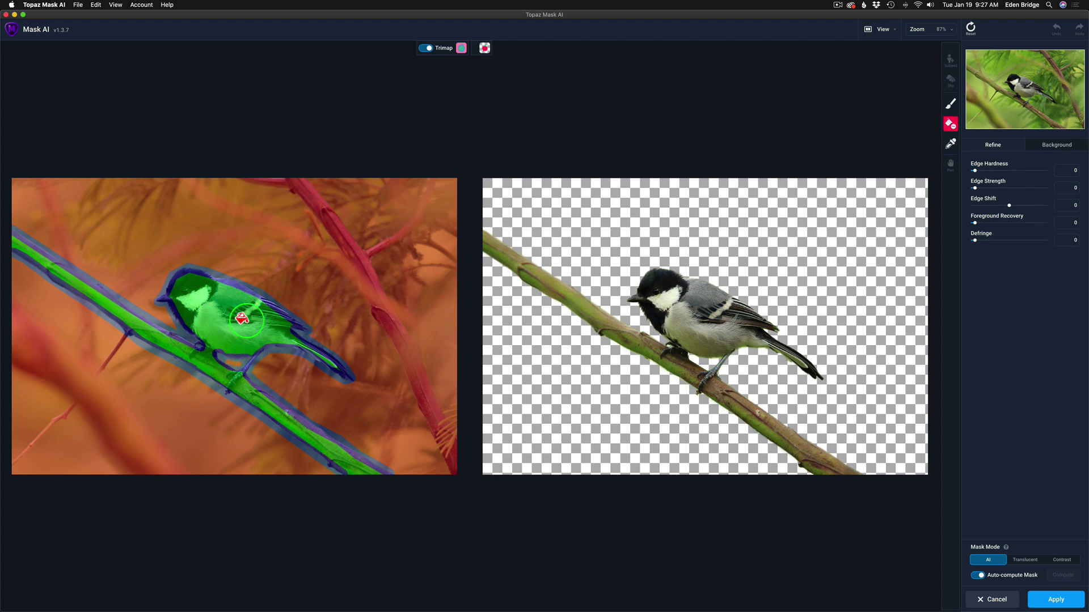
{"action": "left_click", "coordinate": [431, 51]}
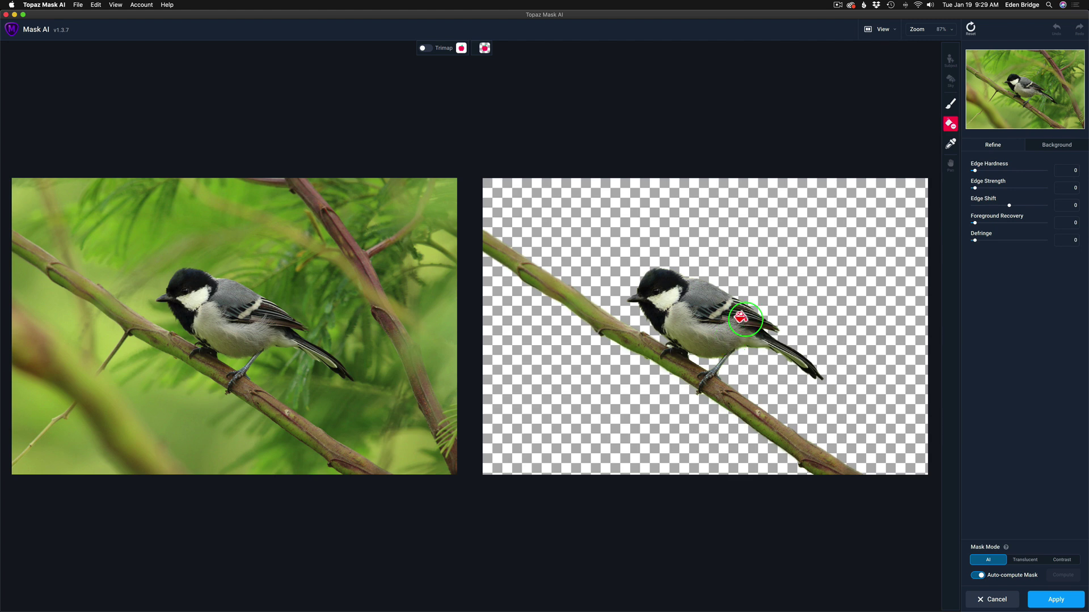
{"action": "scroll", "coordinate": [740, 318], "scroll_direction": "up", "scroll_amount": 5}
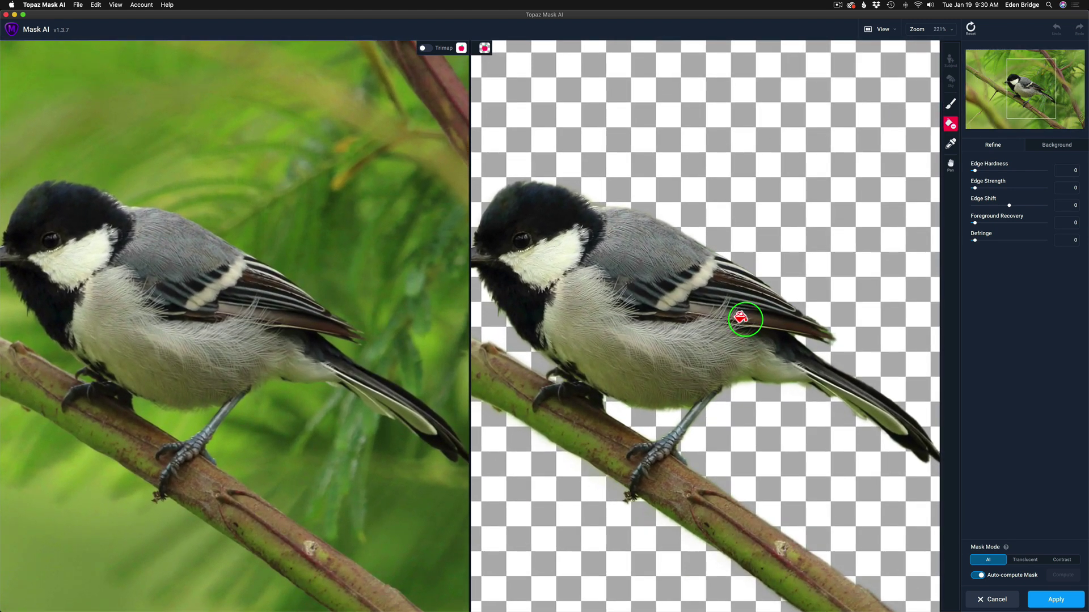
{"action": "scroll", "coordinate": [741, 318], "scroll_direction": "down", "scroll_amount": 1}
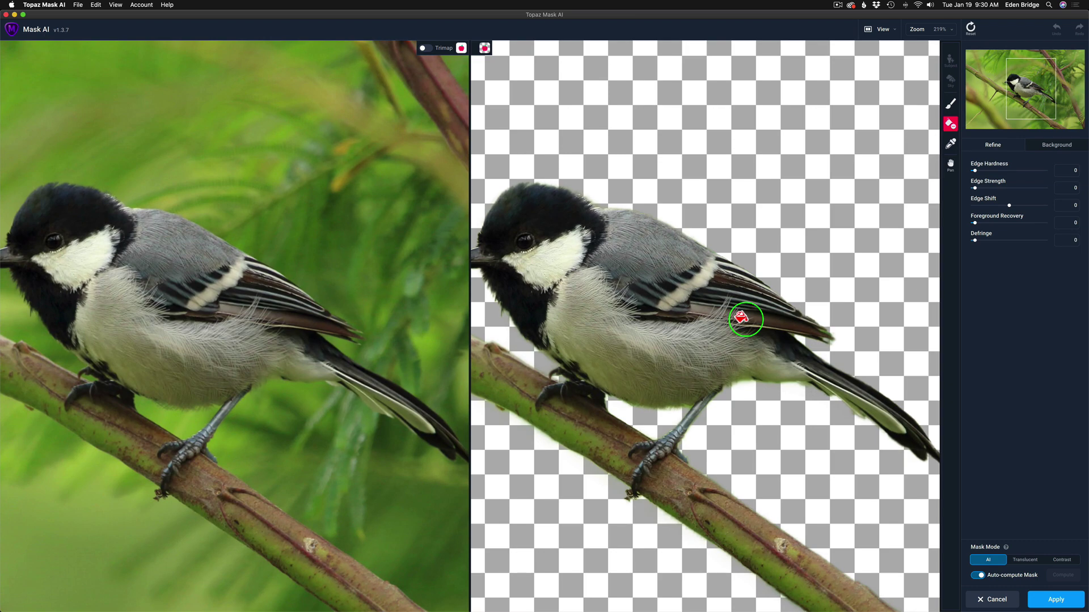
{"action": "key", "text": "space"}
{"action": "mouse_move", "coordinate": [661, 316]}
{"action": "left_mouse_down"}
{"action": "mouse_move", "coordinate": [904, 316]}
{"action": "mouse_move", "coordinate": [817, 325]}
{"action": "mouse_move", "coordinate": [777, 316]}
{"action": "left_mouse_up"}
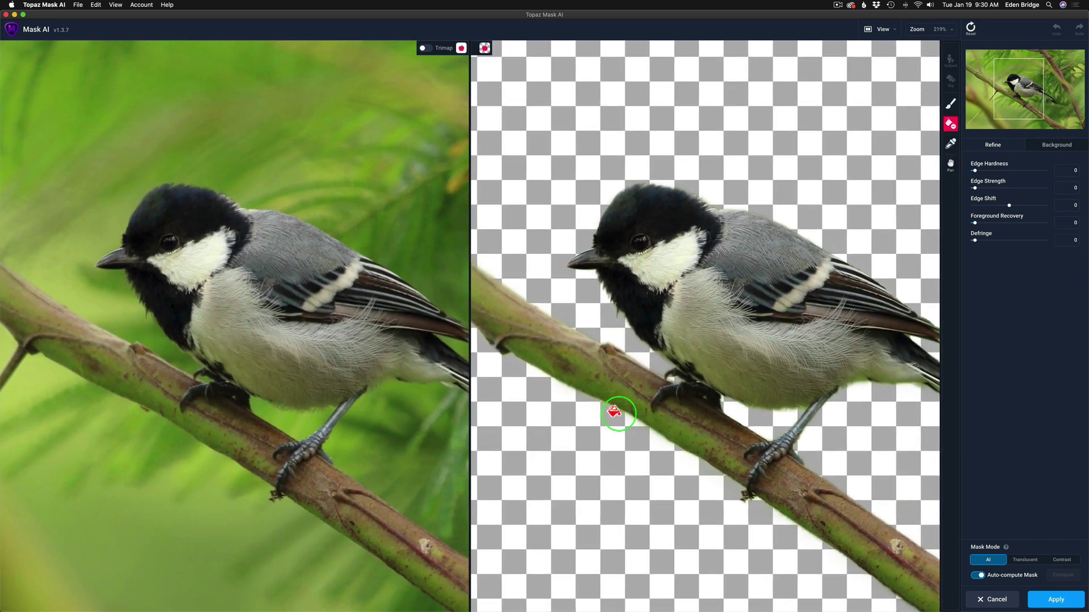
{"action": "scroll", "coordinate": [614, 410], "scroll_direction": "down", "scroll_amount": 2}
{"action": "scroll", "coordinate": [615, 412], "scroll_direction": "down", "scroll_amount": 3}
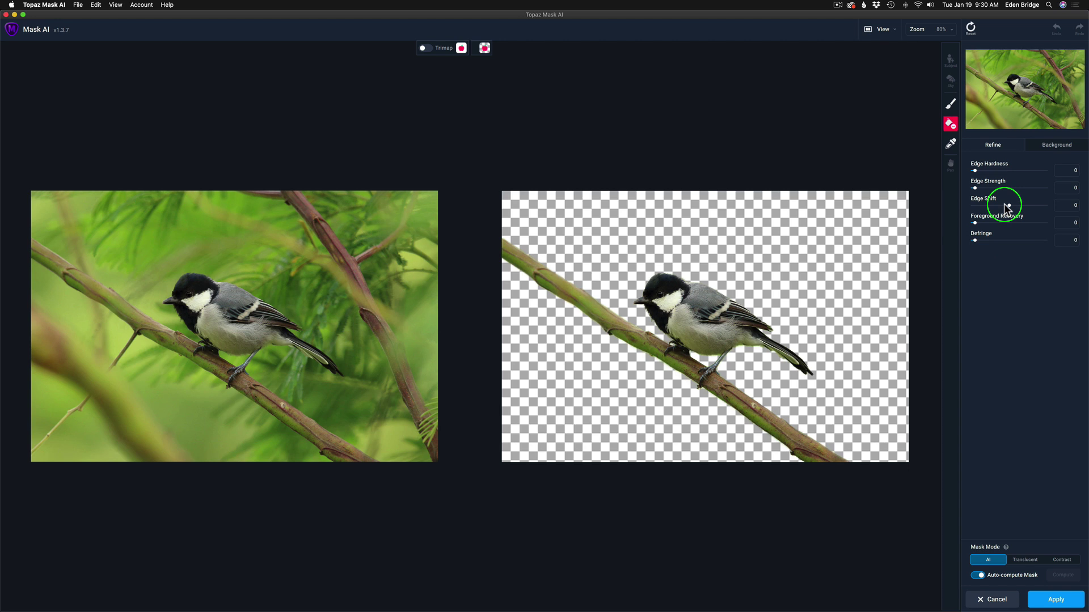
- Set the Background option to Blur, placing the cutout on a strength-33 blurred background
{"action": "left_click", "coordinate": [1059, 147]}
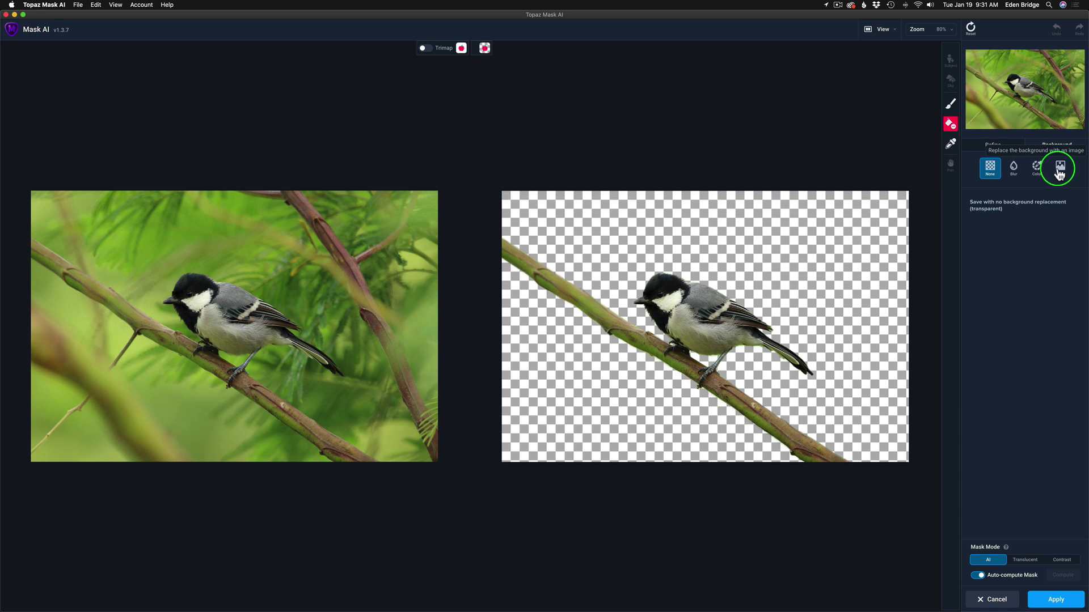
{"action": "left_click", "coordinate": [1015, 167]}
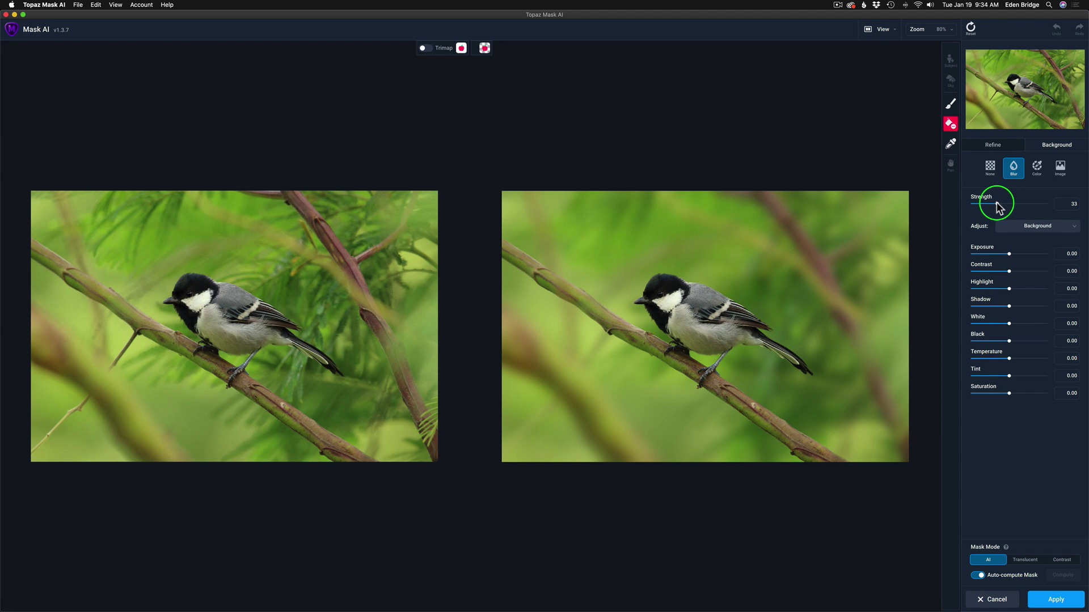
- Adjust the Blur Strength slider, trying values up to 100, and settle on 57
{"action": "left_click_drag", "start_coordinate": [996, 203], "coordinate": [1006, 203]}
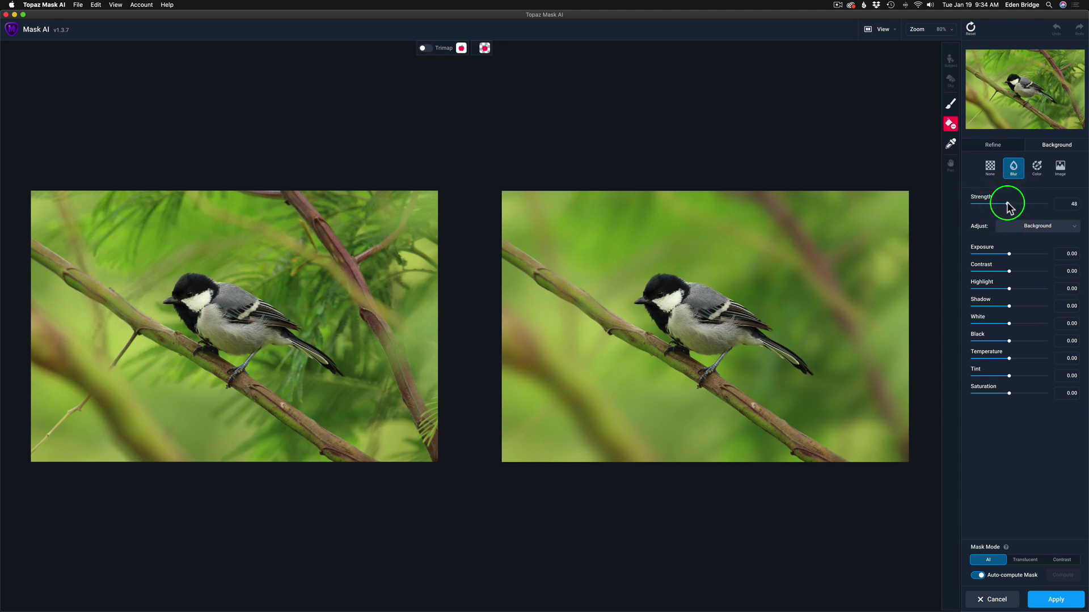
{"action": "left_click", "coordinate": [1020, 204]}
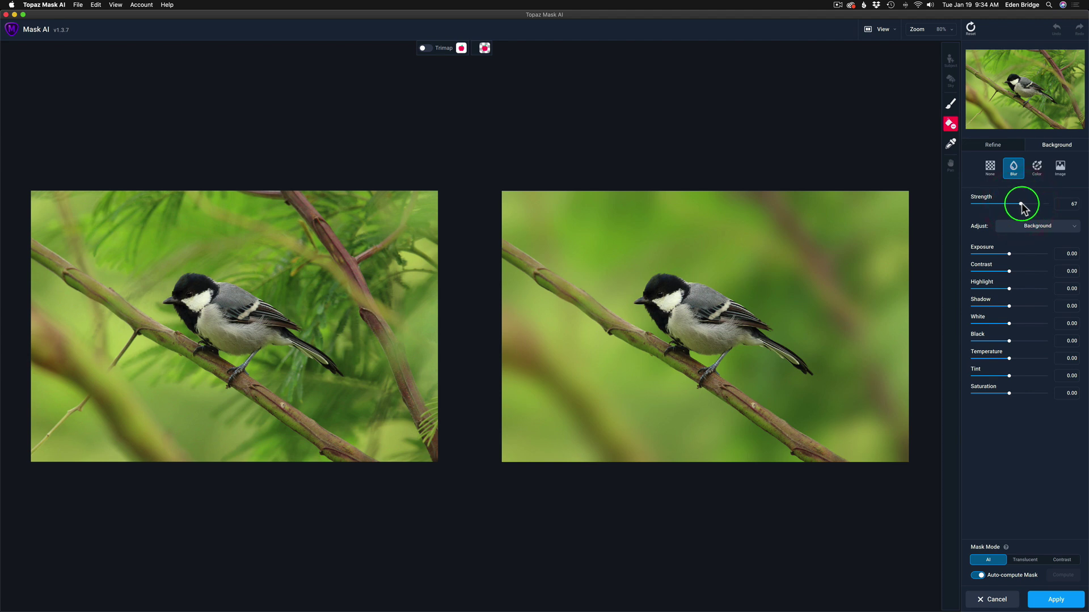
{"action": "left_click_drag", "start_coordinate": [1020, 204], "coordinate": [1032, 205]}
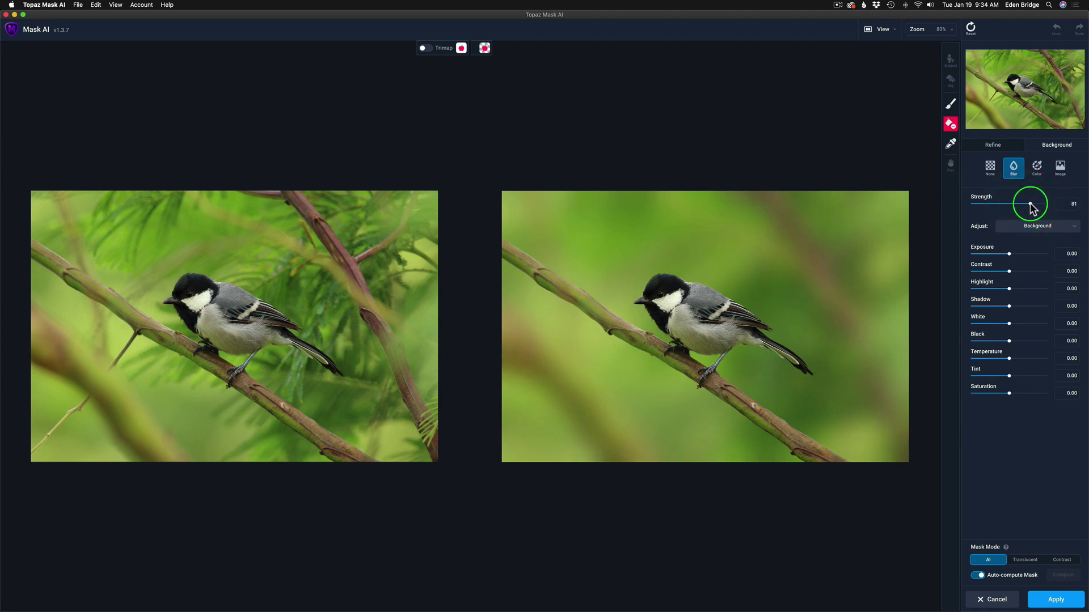
{"action": "left_click", "coordinate": [1020, 205]}
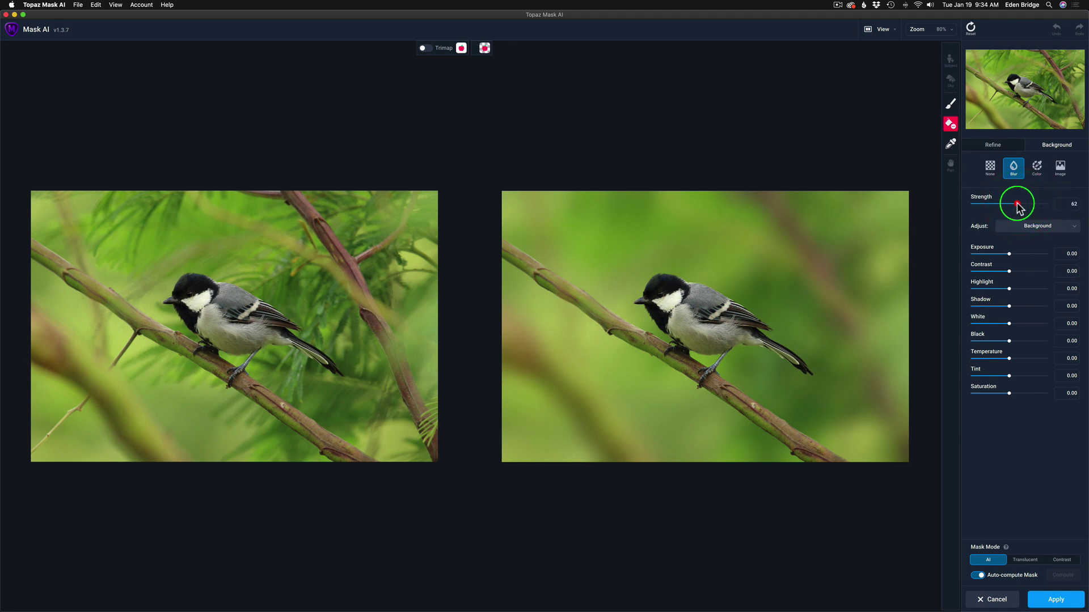
{"action": "left_click", "coordinate": [1016, 204]}
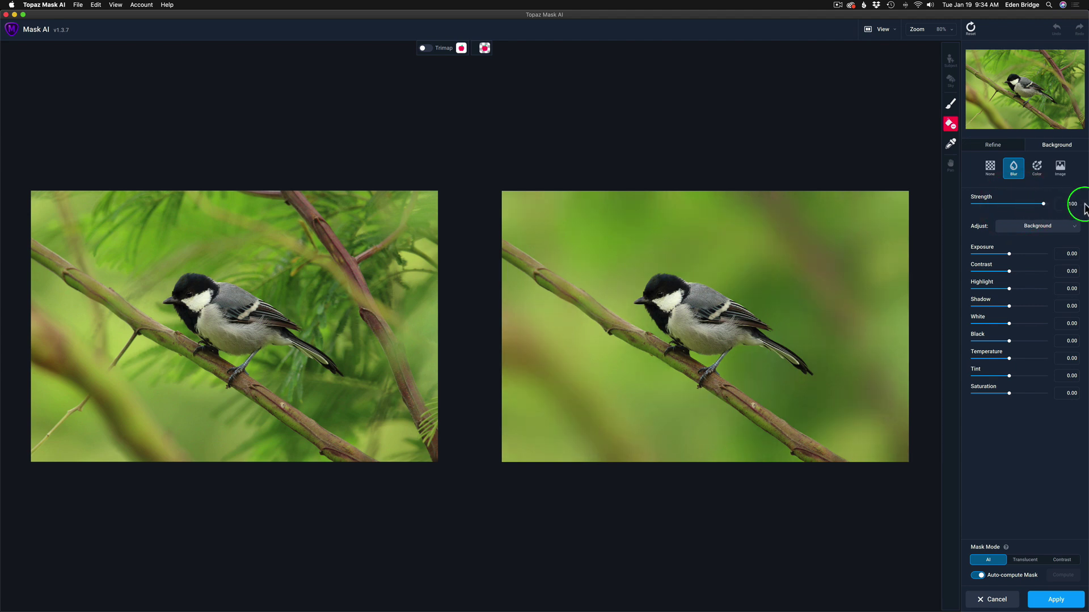
{"action": "left_click", "coordinate": [1060, 204]}
{"action": "left_click", "coordinate": [1012, 205]}
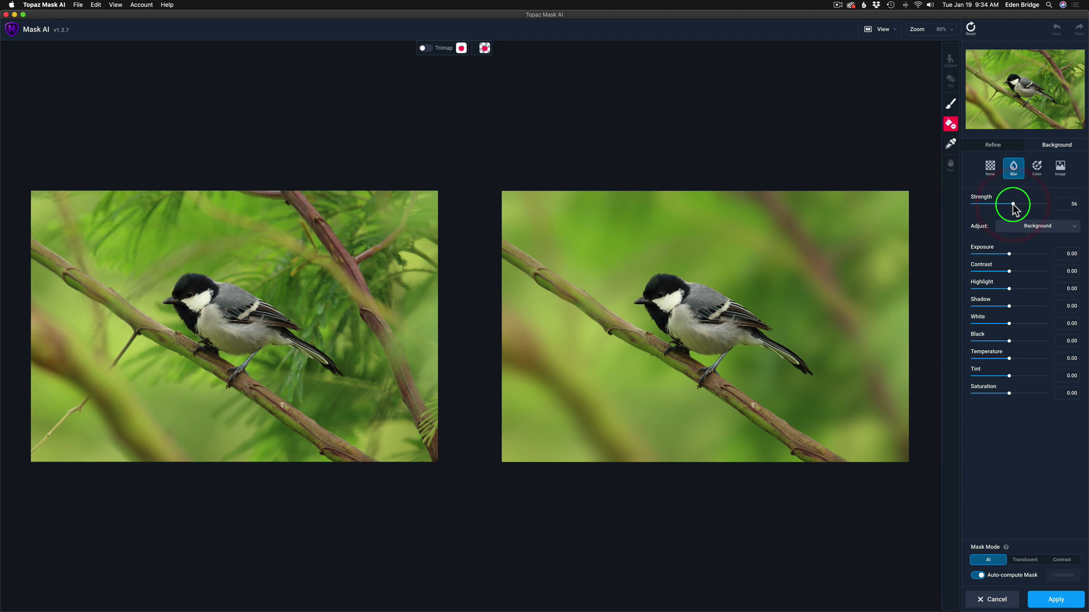
{"action": "left_click", "coordinate": [1010, 205]}
{"action": "left_click", "coordinate": [1013, 204]}
{"action": "left_click", "coordinate": [262, 290]}
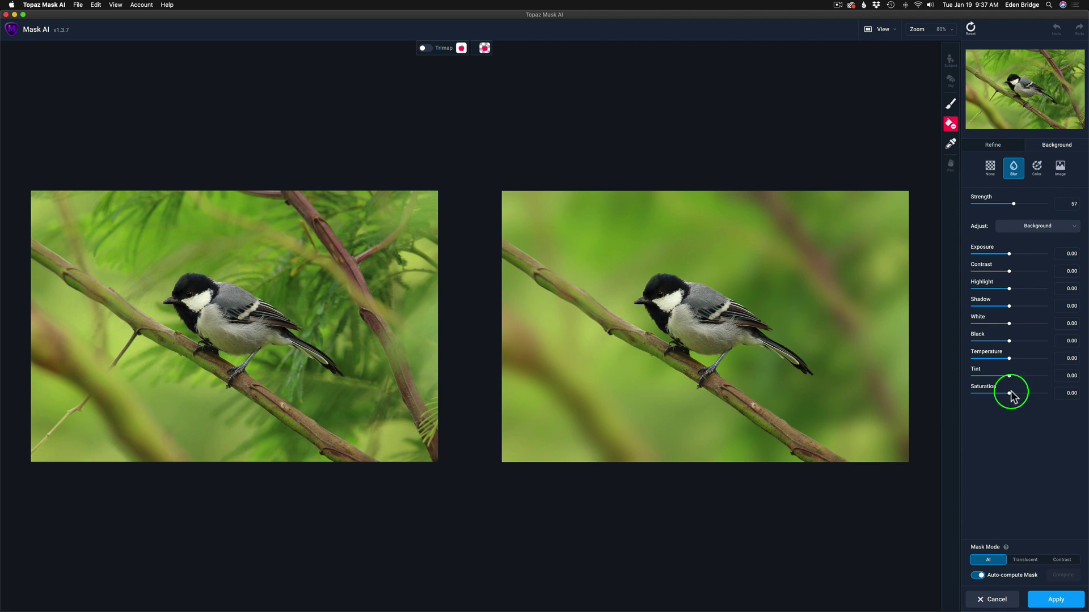
{"action": "left_click_drag", "start_coordinate": [1008, 394], "coordinate": [988, 396]}
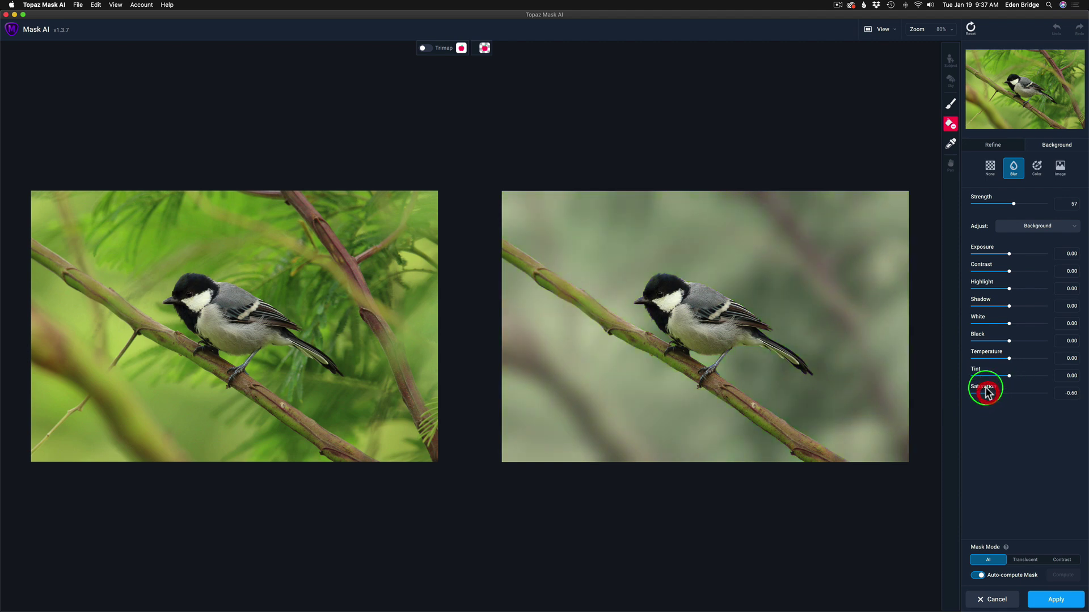
{"action": "double_click", "coordinate": [983, 392]}
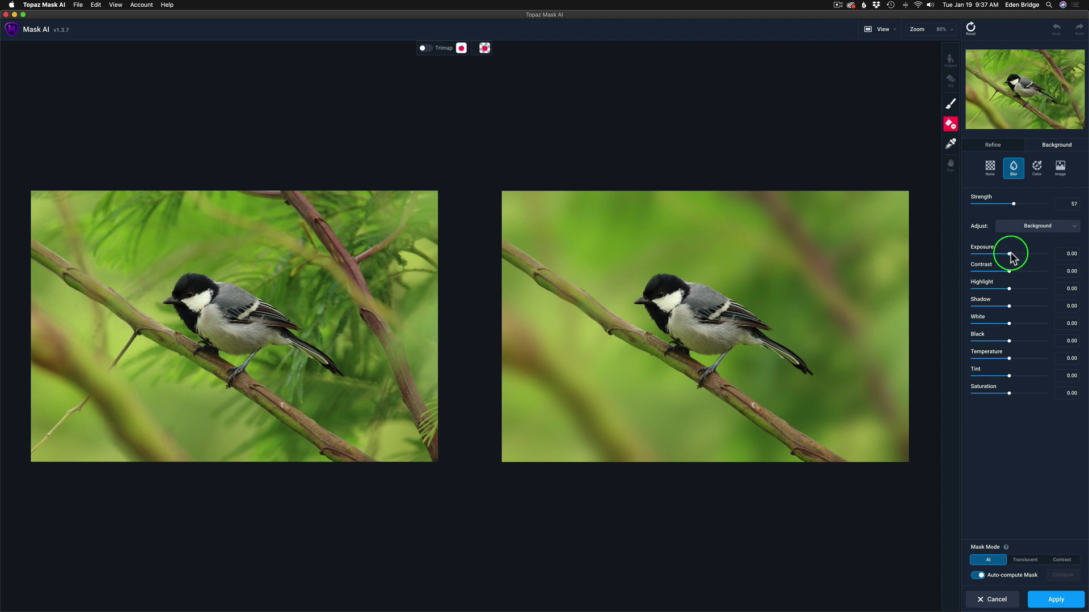
{"action": "left_click_drag", "start_coordinate": [1008, 254], "coordinate": [1017, 254]}
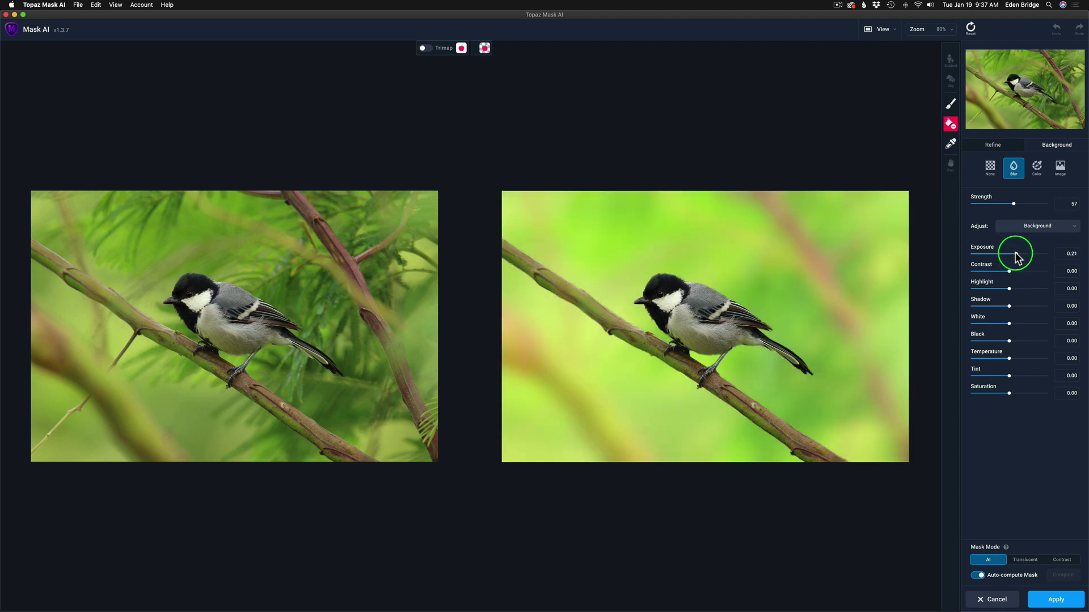
{"action": "double_click", "coordinate": [982, 252]}
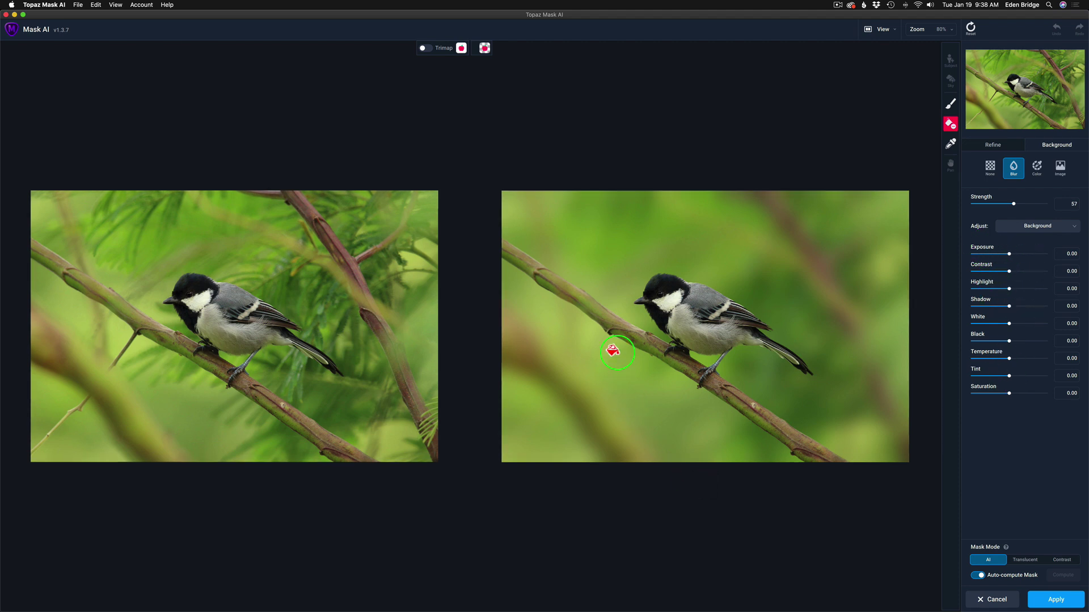
- Zoom to 156% and pan around the bird and branch to inspect the mask edges
{"action": "scroll", "coordinate": [613, 350], "scroll_direction": "up", "scroll_amount": 3}
{"action": "scroll", "coordinate": [612, 350], "scroll_direction": "up", "scroll_amount": 2}
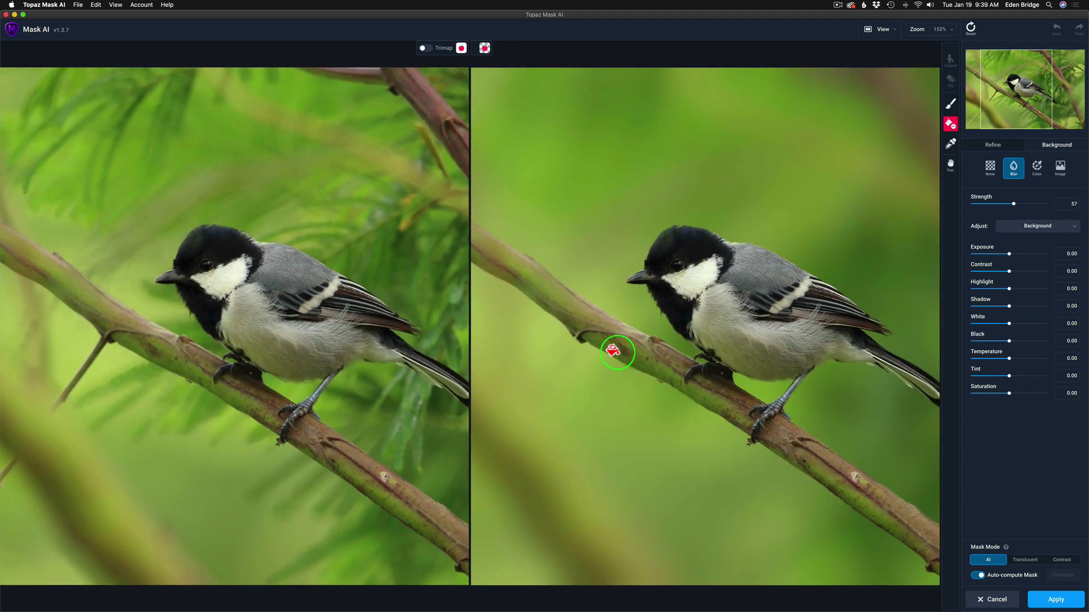
{"action": "key", "text": "space"}
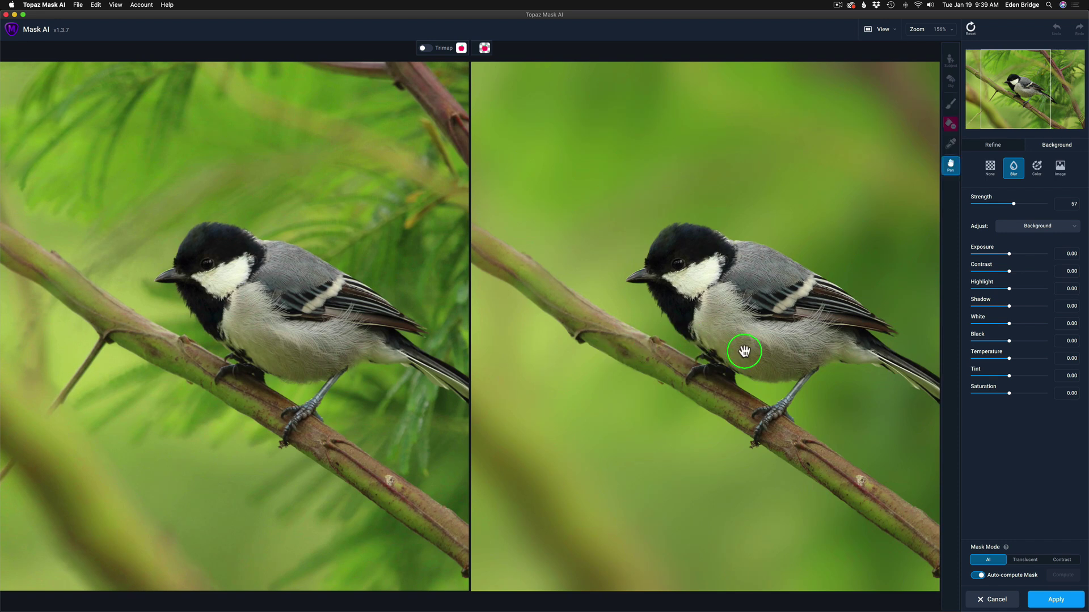
{"action": "left_click_drag", "start_coordinate": [747, 347], "coordinate": [600, 275]}
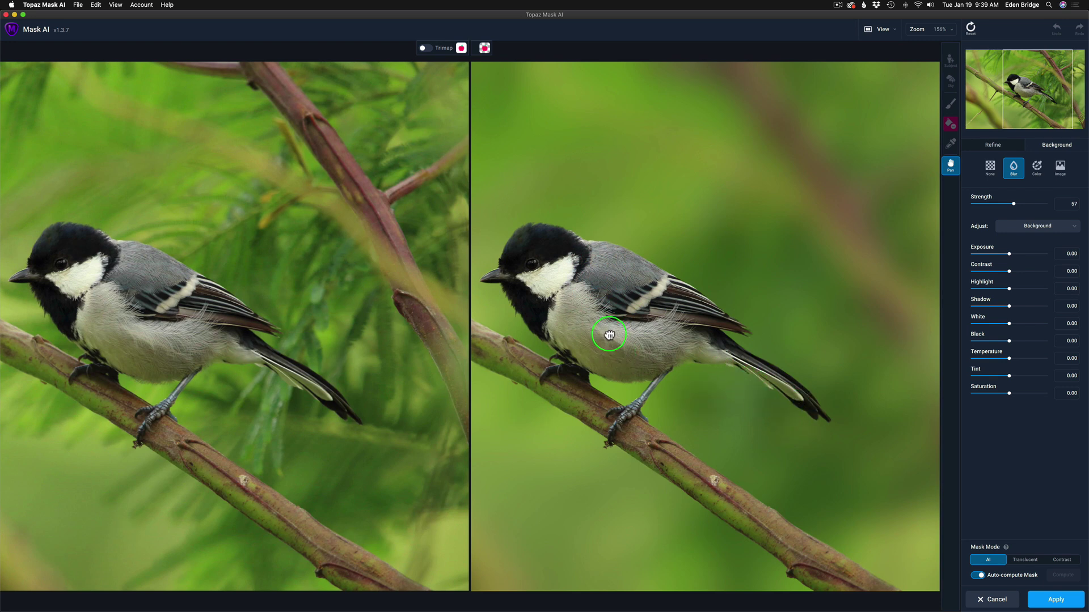
{"action": "left_click_drag", "start_coordinate": [611, 333], "coordinate": [803, 331]}
- Paint out leftover background along the branch edge below-left of the bird with the Cut brush
{"action": "left_click", "coordinate": [959, 111]}
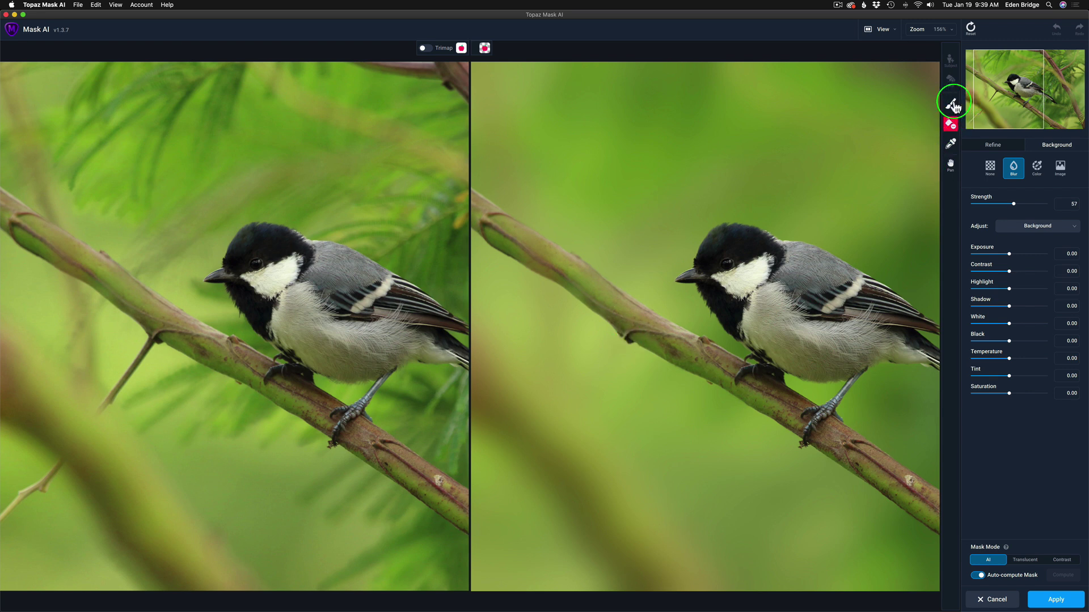
{"action": "left_click", "coordinate": [932, 109]}
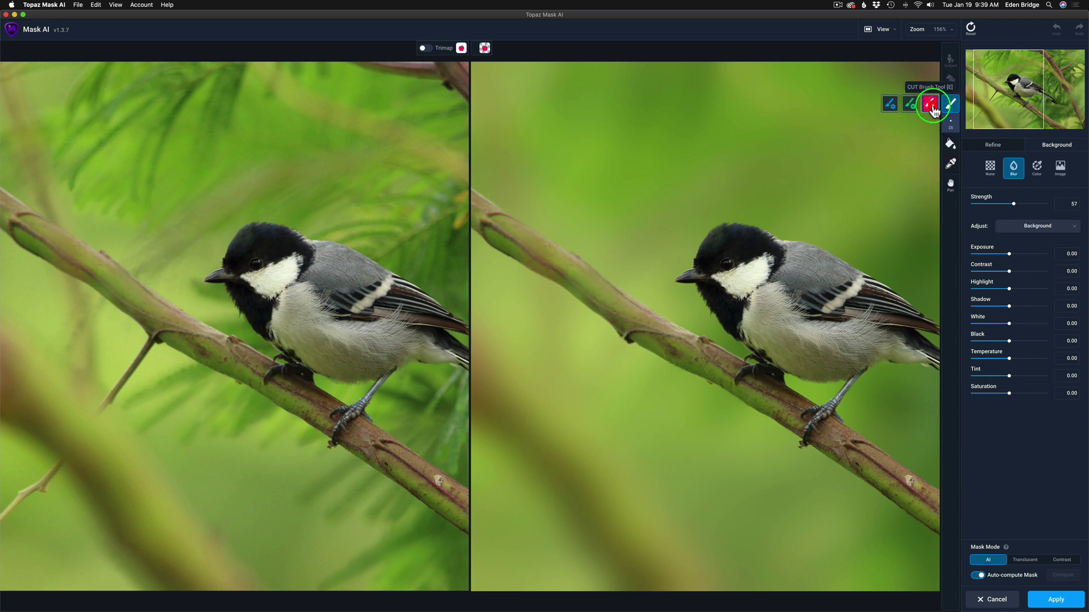
{"action": "left_click", "coordinate": [932, 109]}
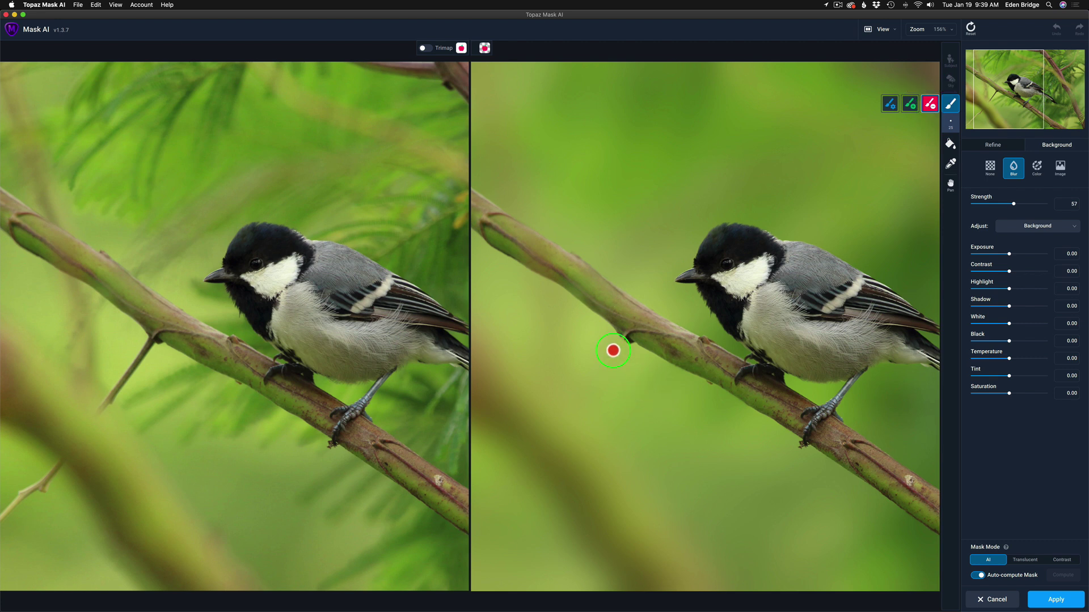
{"action": "left_click", "coordinate": [613, 335]}
{"action": "mouse_move", "coordinate": [613, 335]}
{"action": "left_mouse_down"}
{"action": "mouse_move", "coordinate": [634, 344]}
{"action": "mouse_move", "coordinate": [618, 338]}
{"action": "left_mouse_up"}
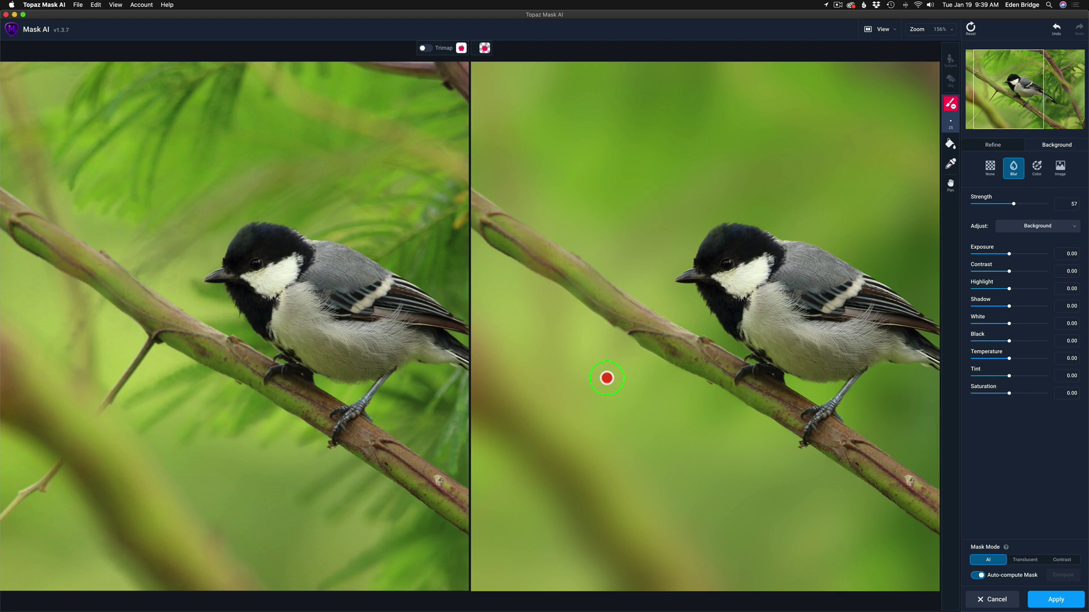
{"action": "mouse_move", "coordinate": [611, 344]}
{"action": "left_mouse_down"}
{"action": "mouse_move", "coordinate": [615, 328]}
{"action": "mouse_move", "coordinate": [605, 331]}
{"action": "left_mouse_up"}
- Zoom out, apply the result and return it to Photoshop as a Composite image
{"action": "key", "text": "super+0"}
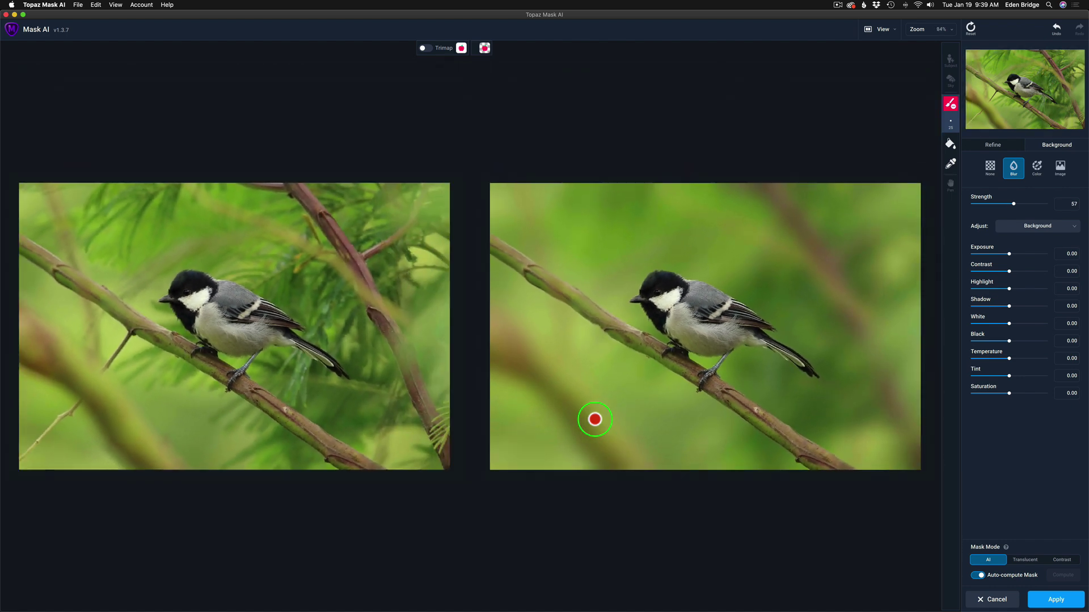
{"action": "key", "text": "super+minus"}
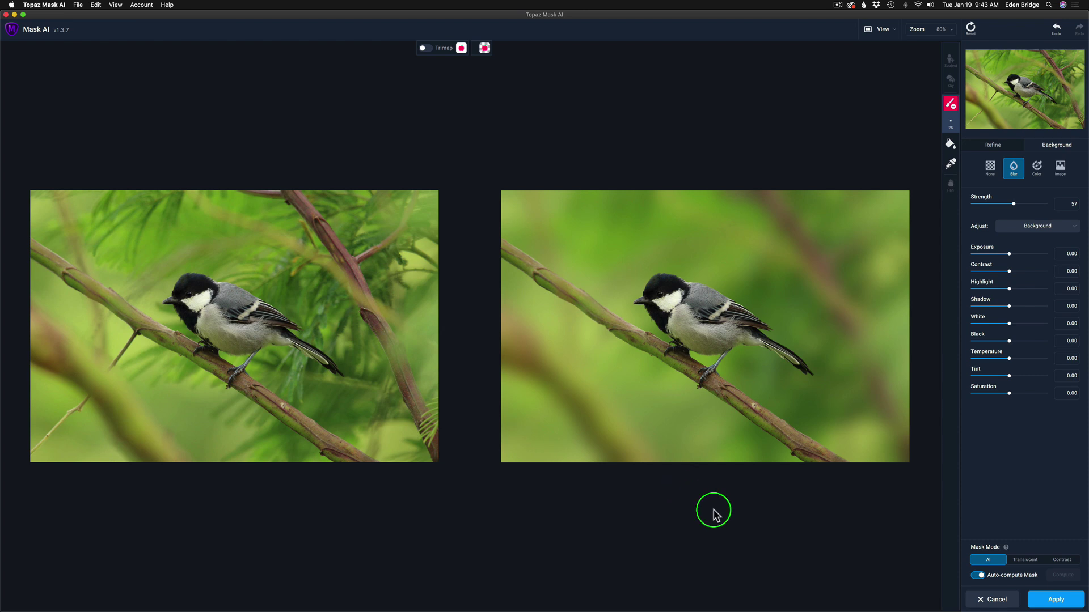
{"action": "left_click", "coordinate": [1065, 601]}
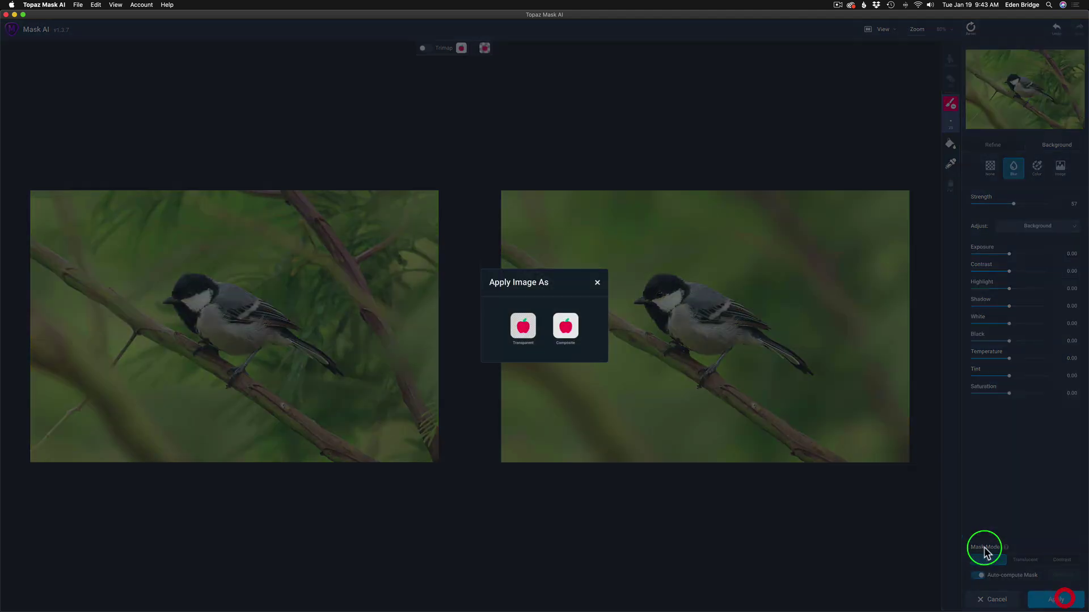
{"action": "left_click", "coordinate": [567, 329]}
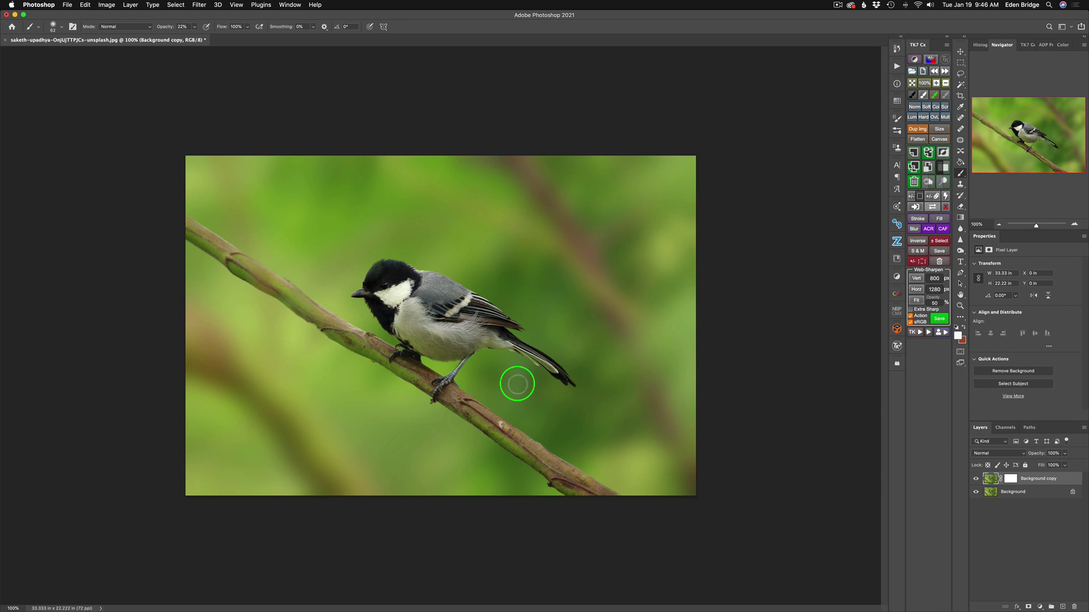
- Zoom in on the bird in the returned Background copy composite
{"action": "scroll", "coordinate": [517, 384], "scroll_direction": "up", "scroll_amount": 5}
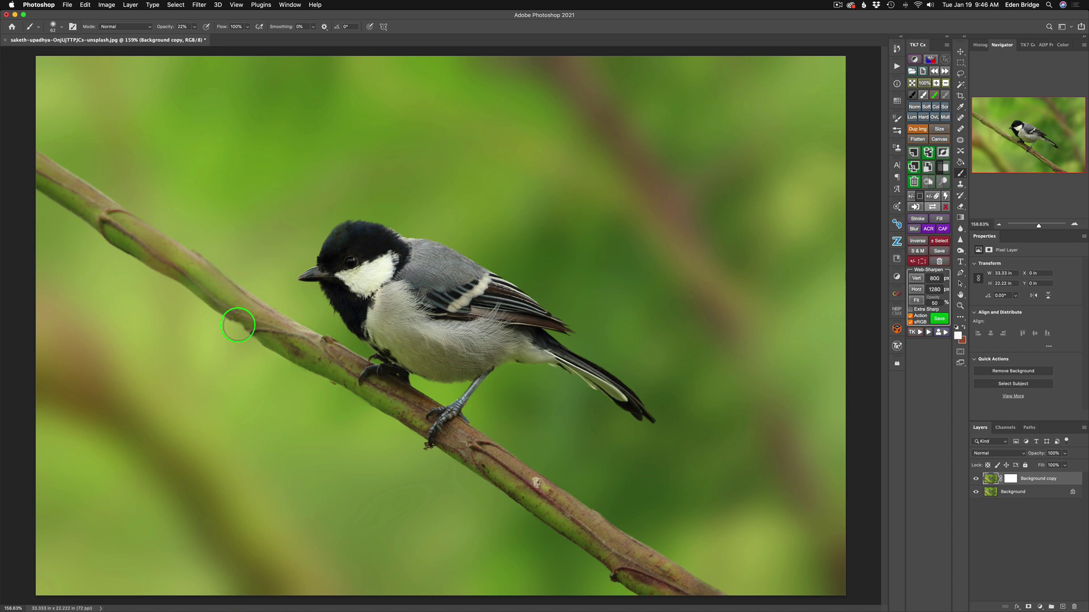
{"action": "scroll", "coordinate": [239, 325], "scroll_direction": "up", "scroll_amount": 5}
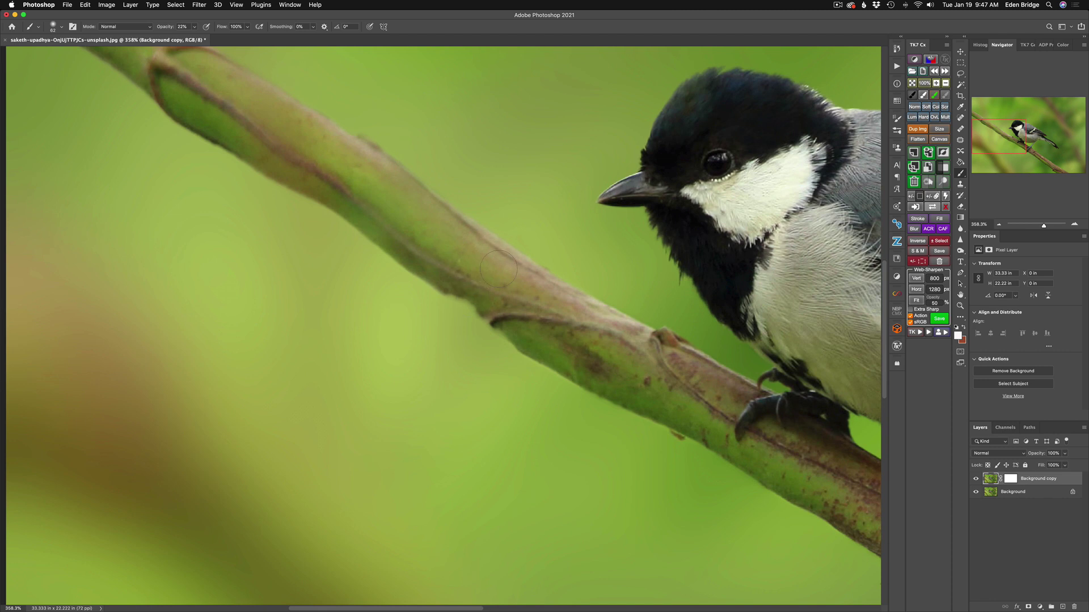
- Paint the copy layer's mask along the branch's lower edge with a 20 px, 100% opacity brush
{"action": "left_click", "coordinate": [1010, 479]}
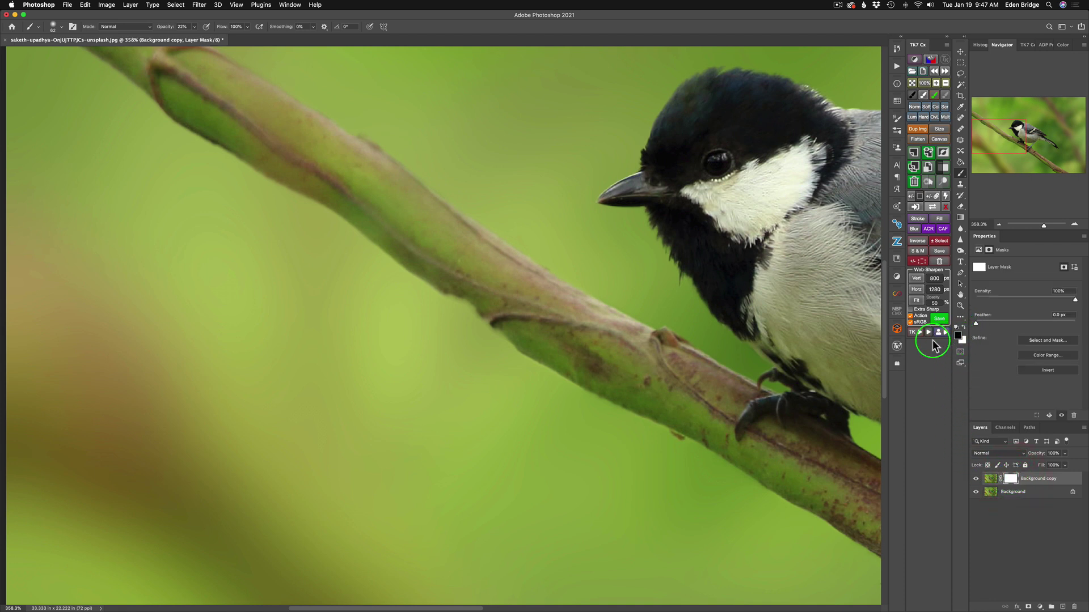
{"action": "left_click_drag", "start_coordinate": [569, 358], "coordinate": [530, 348]}
{"action": "key", "text": "0"}
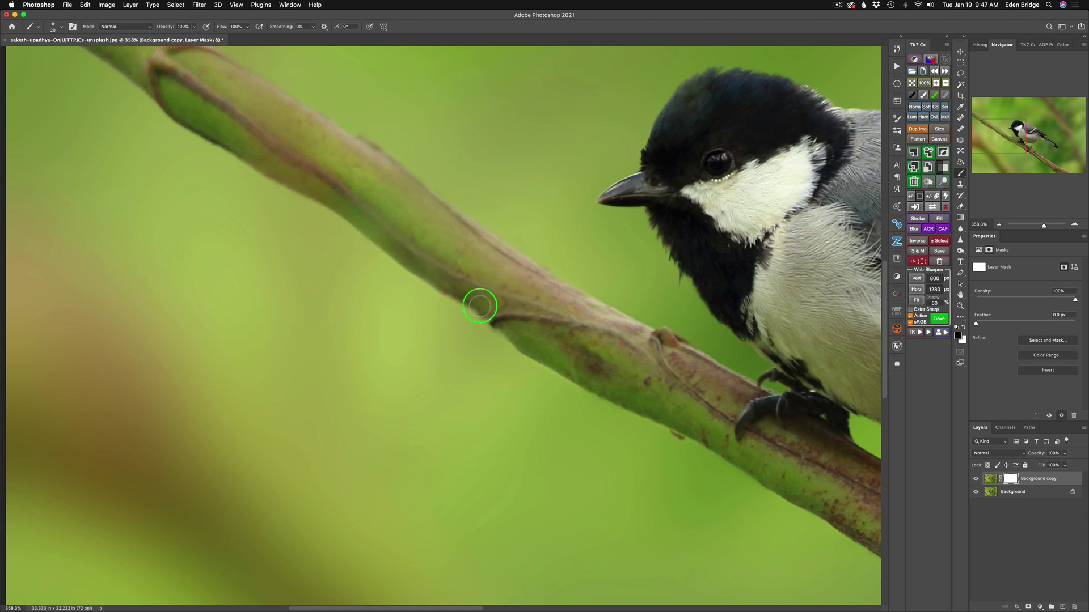
{"action": "left_click_drag", "start_coordinate": [447, 289], "coordinate": [488, 304]}
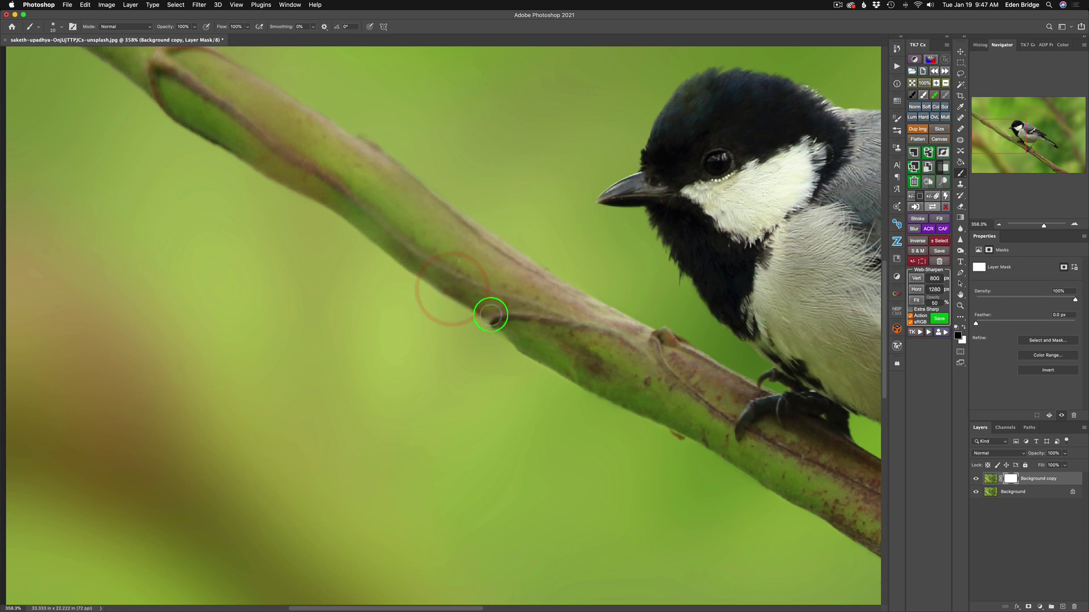
{"action": "left_click", "coordinate": [493, 313]}
{"action": "left_click", "coordinate": [505, 324]}
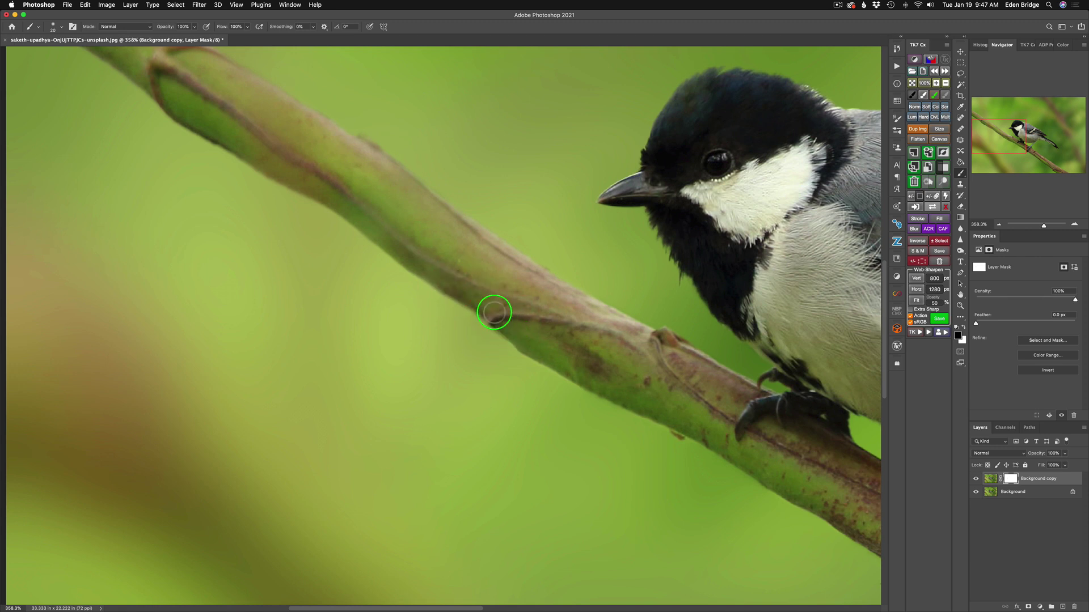
{"action": "left_click", "coordinate": [493, 309]}
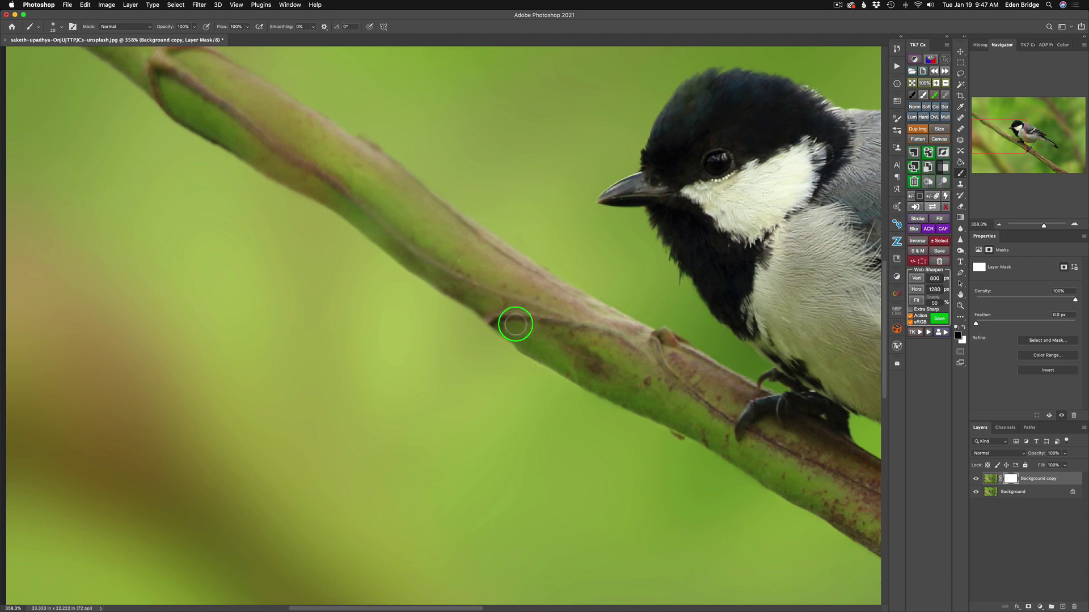
{"action": "key", "text": "super+0"}
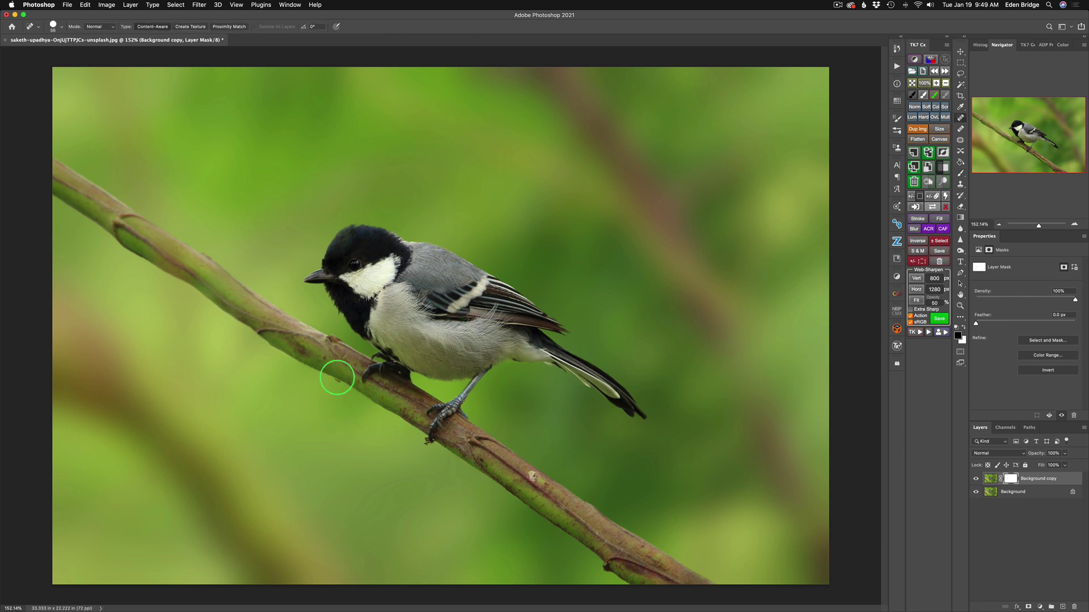
- Add an empty Layer 1 above Background copy and spot-heal the branch blemish left of the feet
{"action": "left_click", "coordinate": [336, 381]}
{"action": "left_click", "coordinate": [990, 481]}
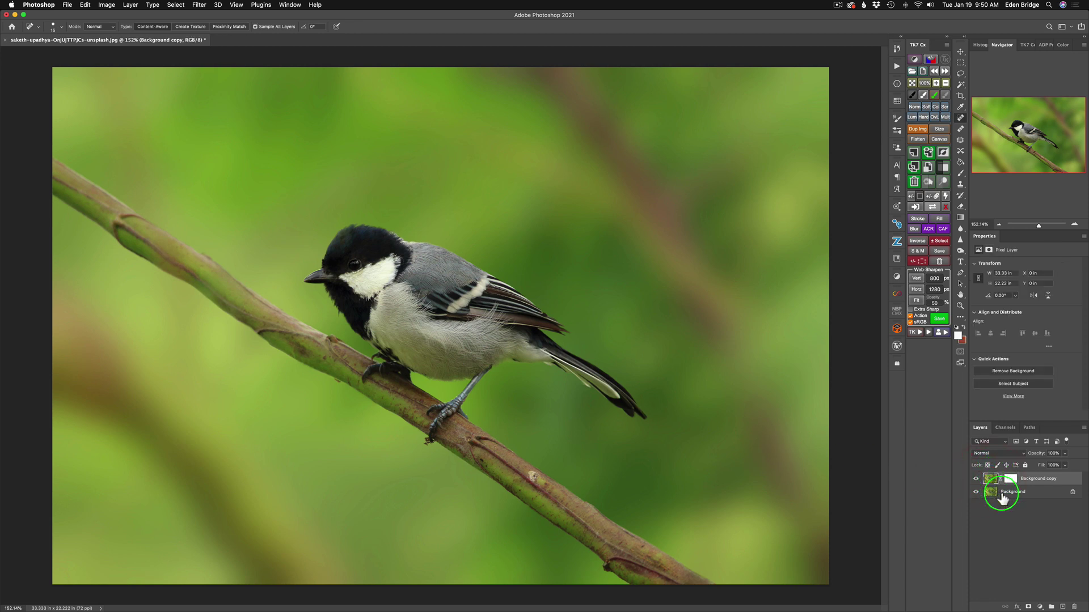
{"action": "left_click", "coordinate": [1062, 606]}
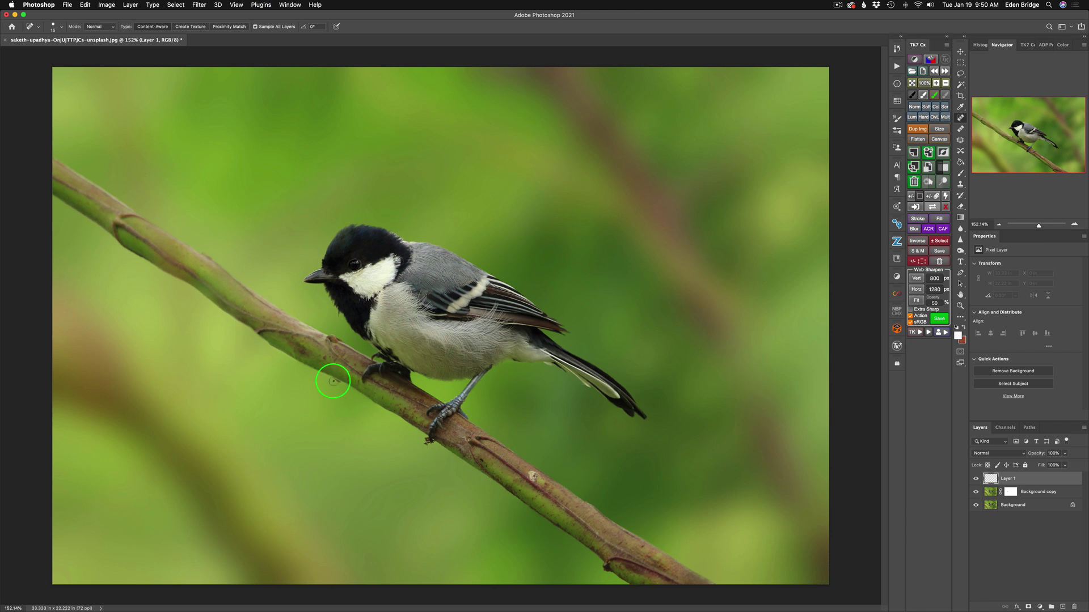
{"action": "left_click_drag", "start_coordinate": [334, 382], "coordinate": [339, 385]}
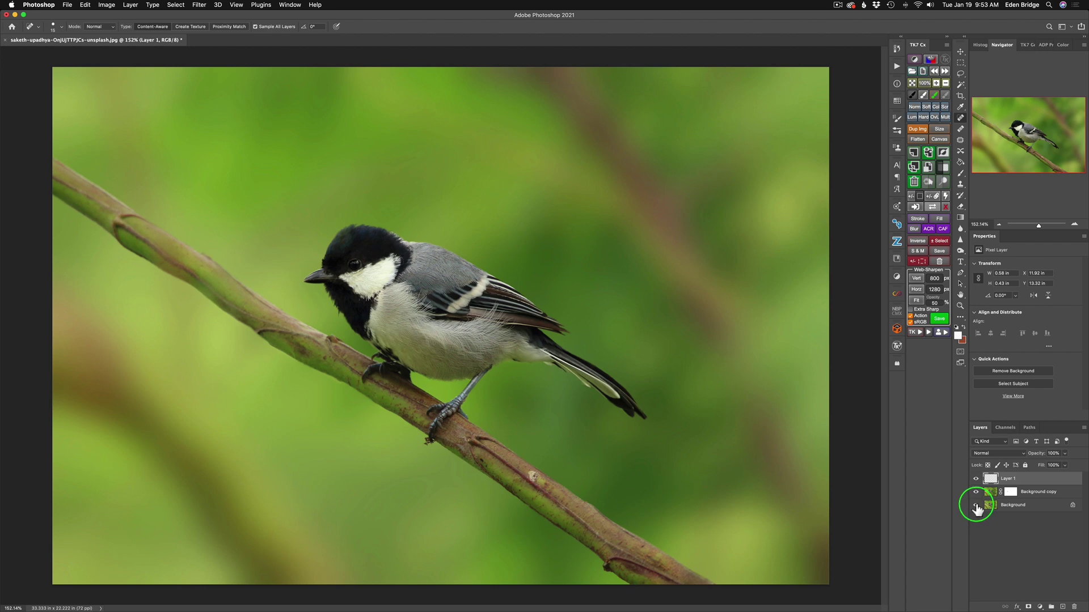
- Compare the composite with the original background, then spot-heal a background patch right of the bird
{"action": "left_click", "coordinate": [976, 505], "text": "alt"}
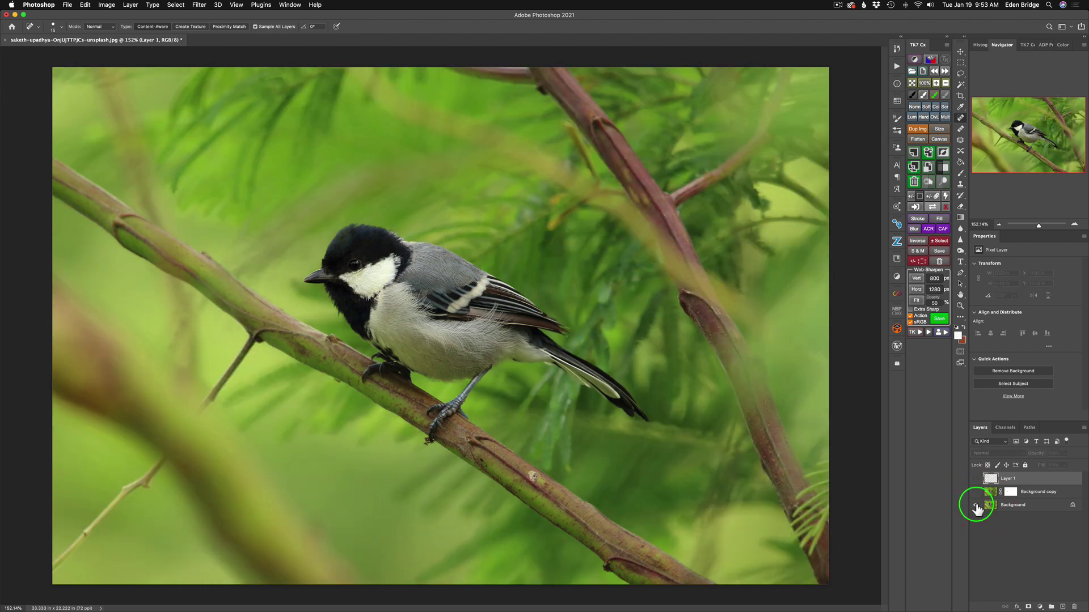
{"action": "left_click", "coordinate": [975, 506], "text": "alt"}
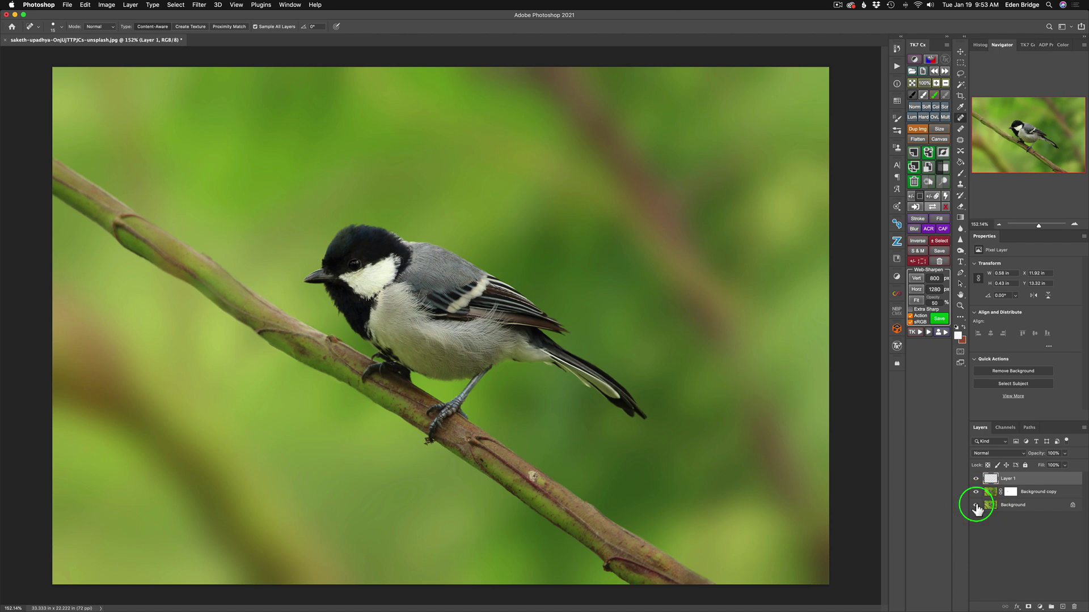
{"action": "left_click", "coordinate": [976, 505], "text": "alt"}
{"action": "left_click", "coordinate": [976, 505], "text": "alt"}
{"action": "left_click", "coordinate": [976, 505], "text": "alt"}
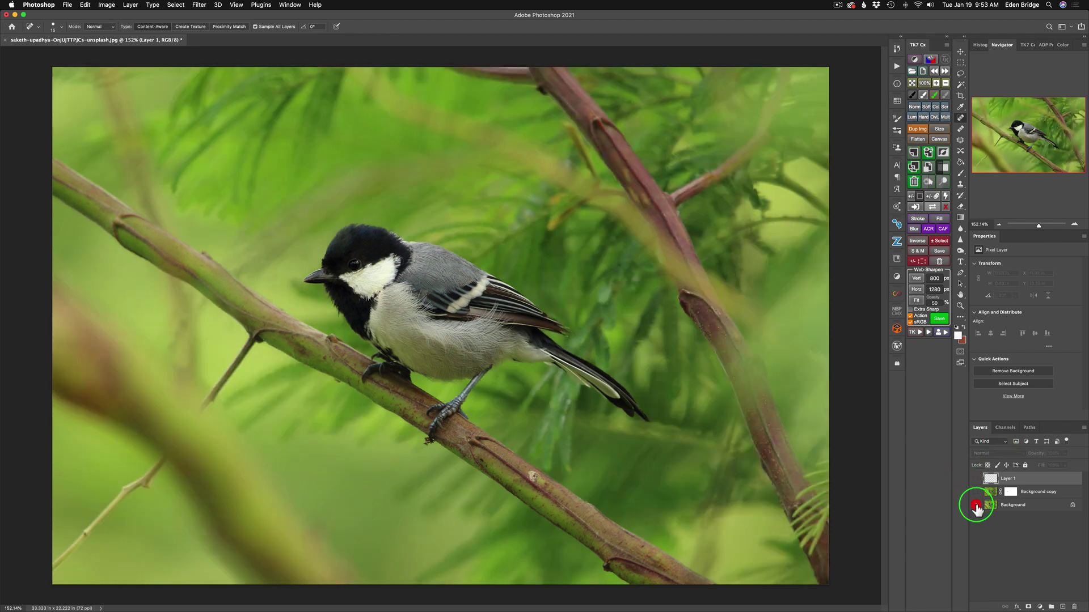
{"action": "left_click", "coordinate": [976, 505], "text": "alt"}
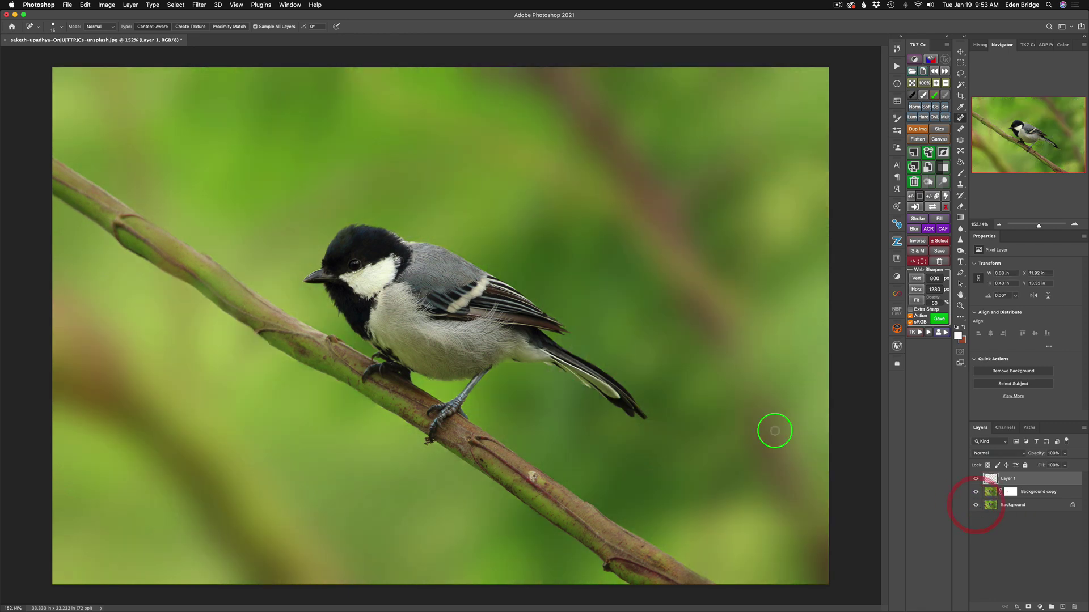
{"action": "left_click_drag", "start_coordinate": [765, 431], "coordinate": [481, 359]}
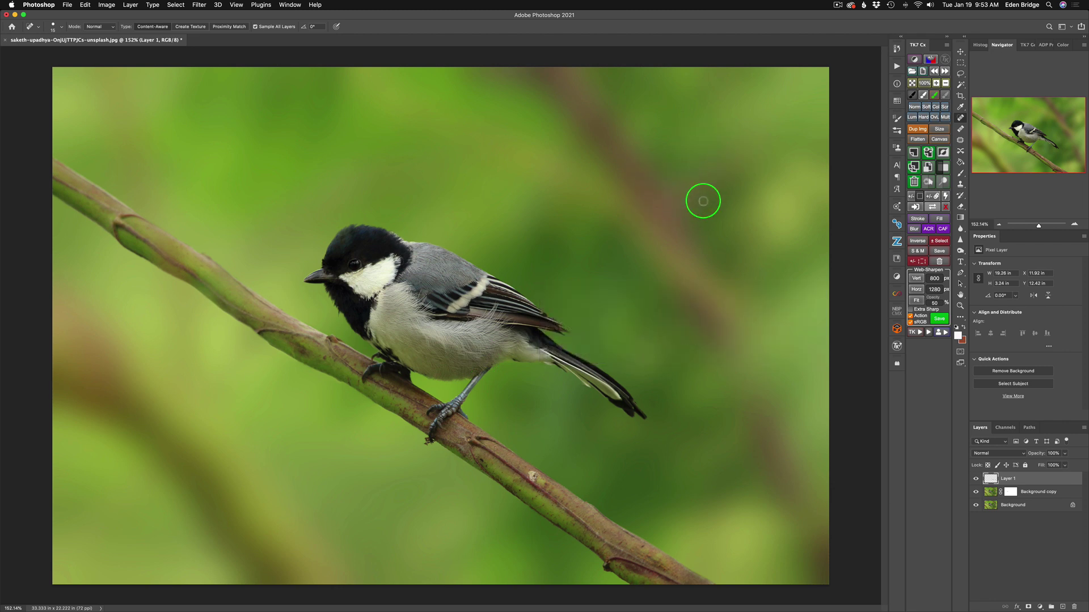
- Revert to the History state before the last spot-healing stroke
{"action": "left_click", "coordinate": [897, 48]}
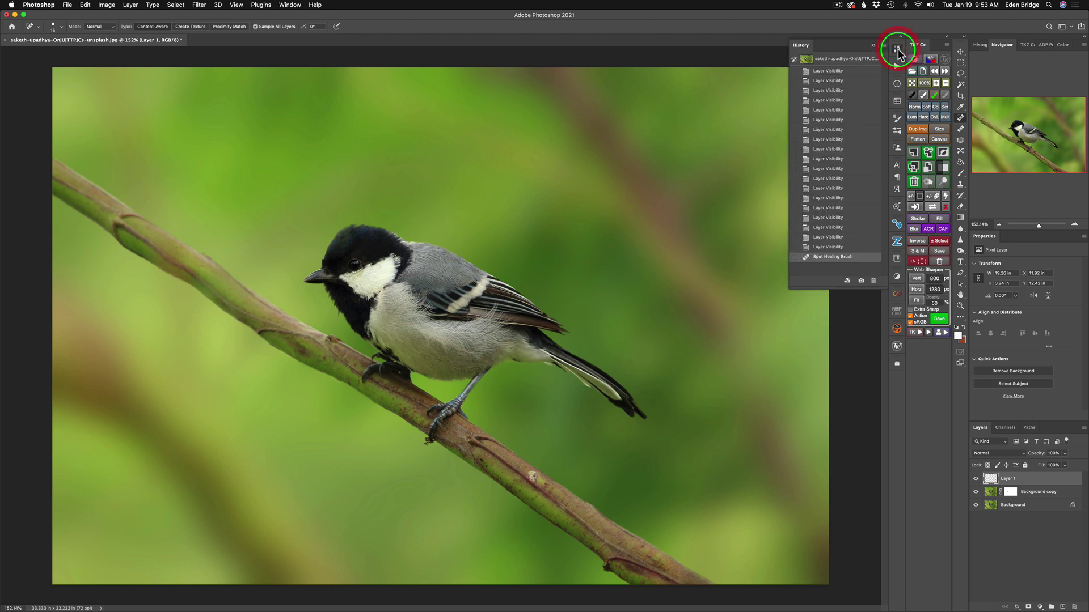
{"action": "left_click", "coordinate": [845, 247]}
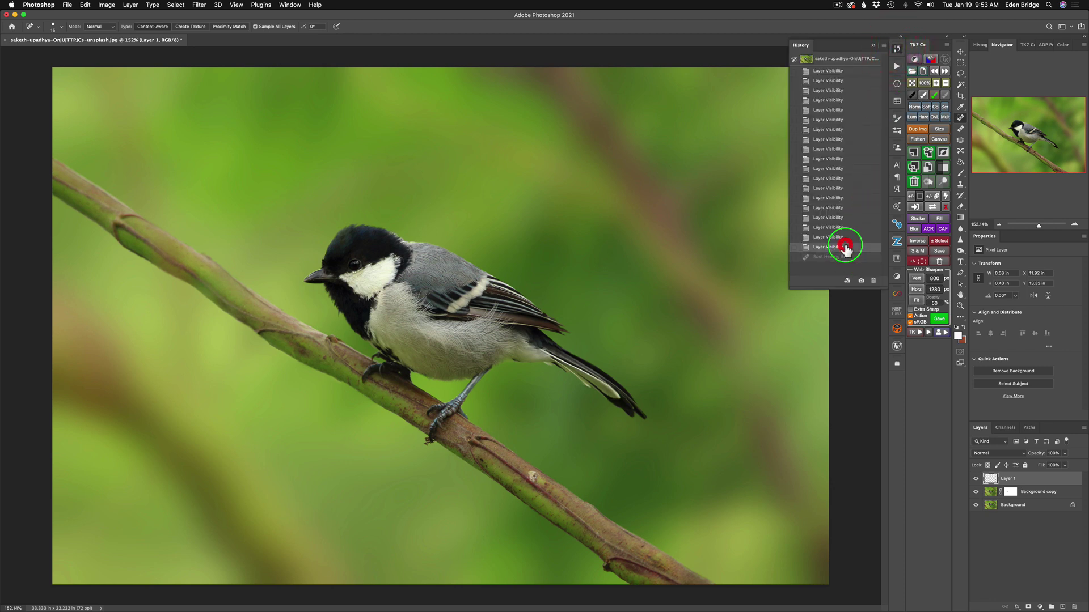
{"action": "left_click", "coordinate": [897, 48]}
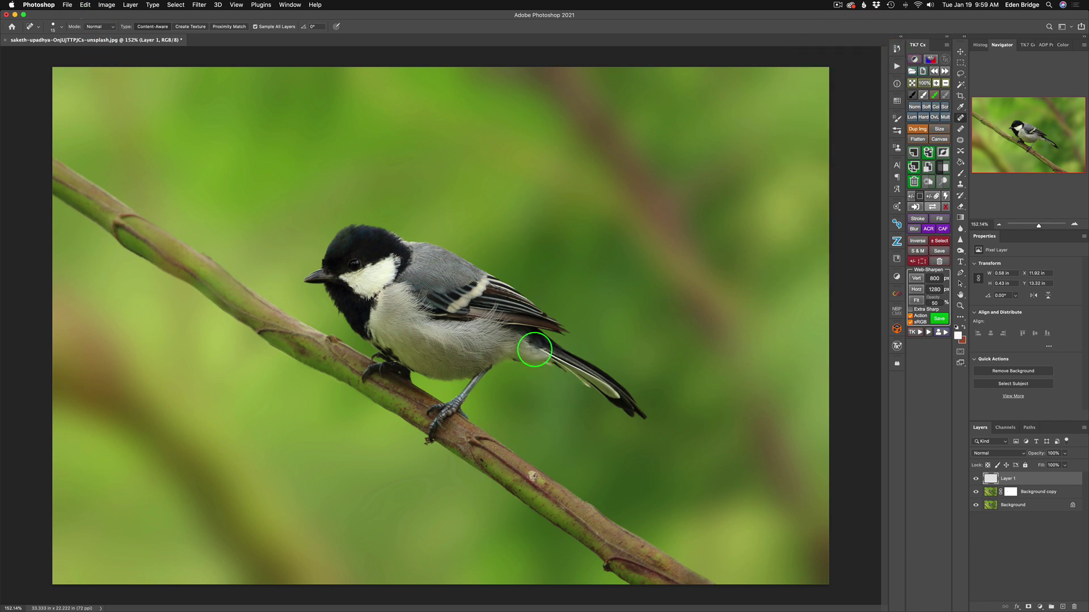
- Zoom in on the wing tip and set a 7 px Brush on the Background copy mask
{"action": "key", "text": "super+equal"}
{"action": "scroll", "coordinate": [535, 349], "scroll_direction": "up", "scroll_amount": 2}
{"action": "scroll", "coordinate": [534, 349], "scroll_direction": "right", "scroll_amount": 5}
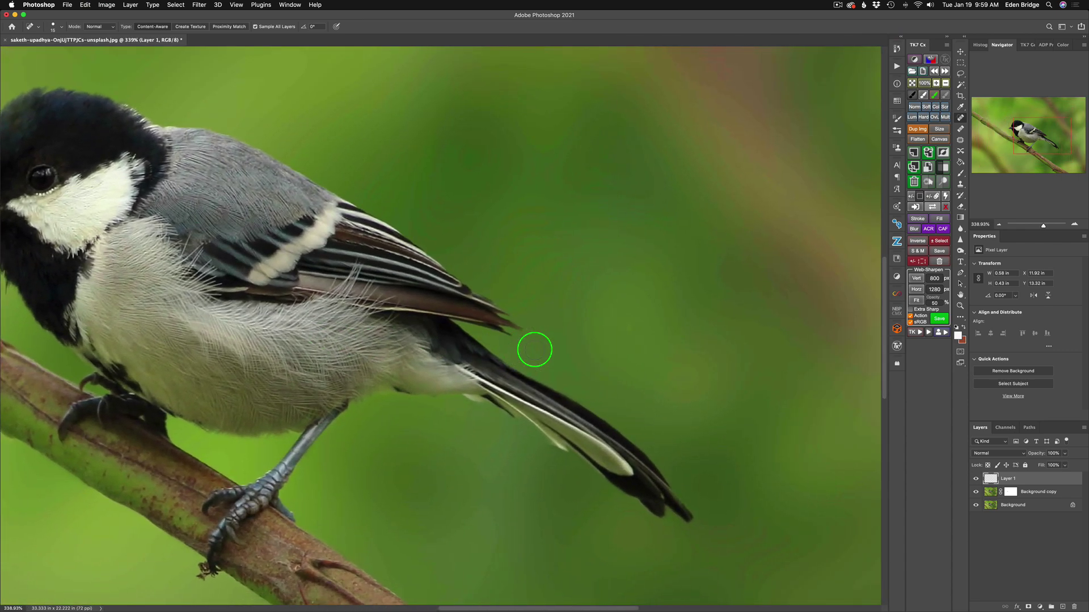
{"action": "left_click", "coordinate": [1012, 493]}
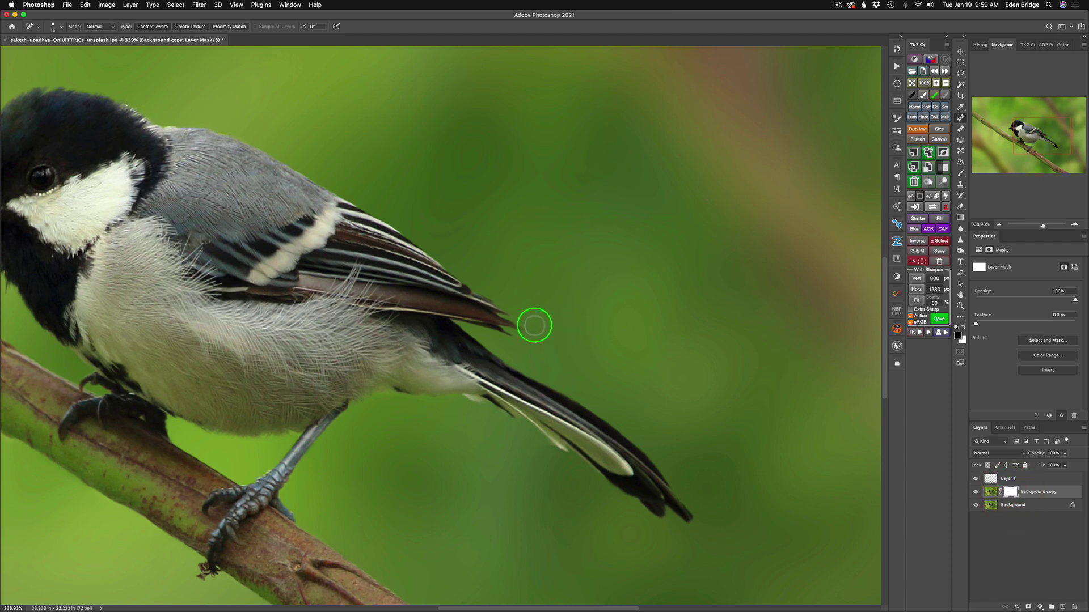
{"action": "key", "text": "b"}
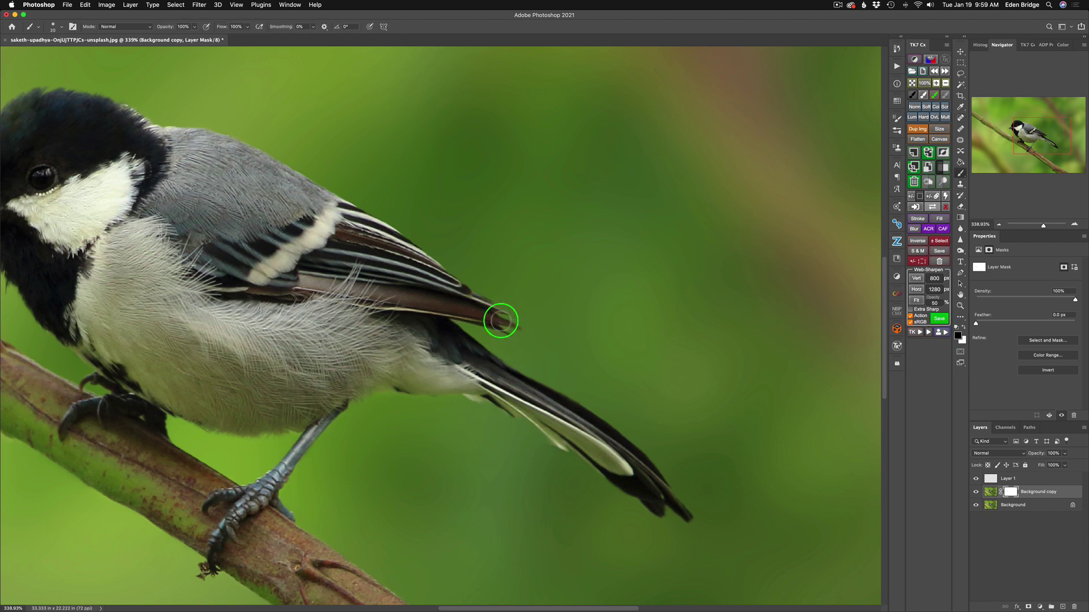
{"action": "left_click_drag", "start_coordinate": [500, 316], "coordinate": [493, 312]}
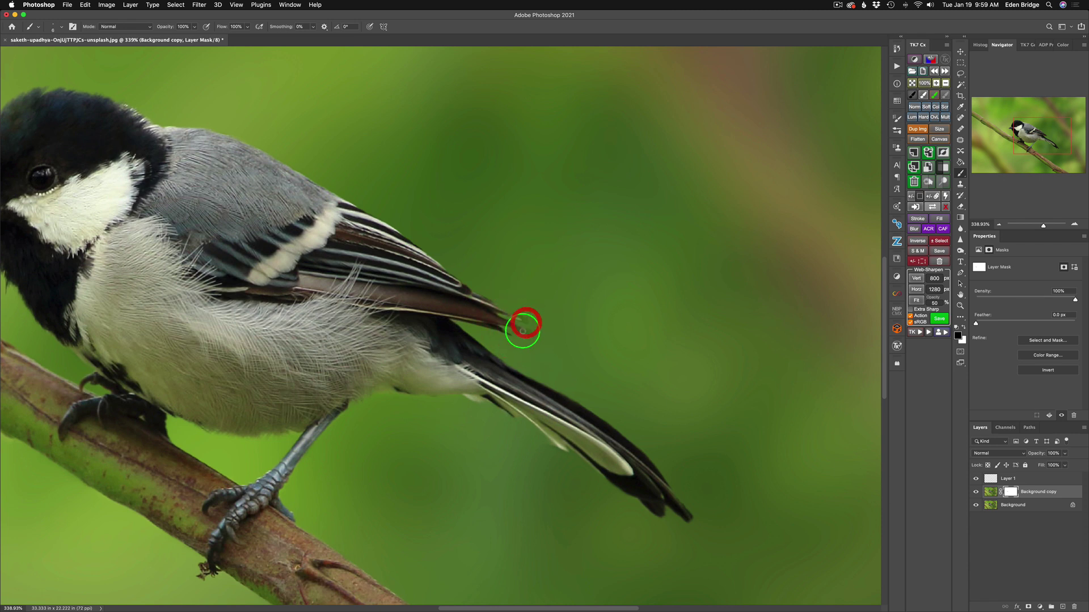
- Paint white onto the mask to restore the wing tip above the tail
{"action": "left_click_drag", "start_coordinate": [527, 331], "coordinate": [522, 324]}
{"action": "key", "text": "x"}
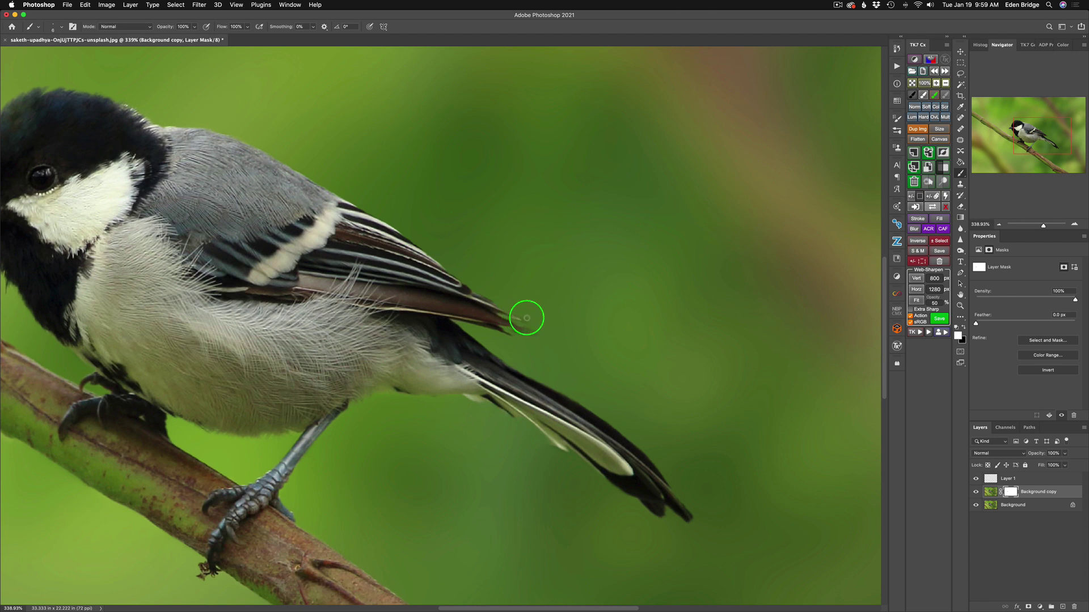
{"action": "left_click", "coordinate": [521, 318]}
{"action": "left_click", "coordinate": [530, 323]}
{"action": "left_click", "coordinate": [522, 316]}
- Finish the wing-tip mask touch-up and zoom out to view the full photo
{"action": "left_click", "coordinate": [523, 318]}
{"action": "key", "text": "super+0"}
{"action": "scroll", "coordinate": [536, 248], "scroll_direction": "down", "scroll_amount": 2}
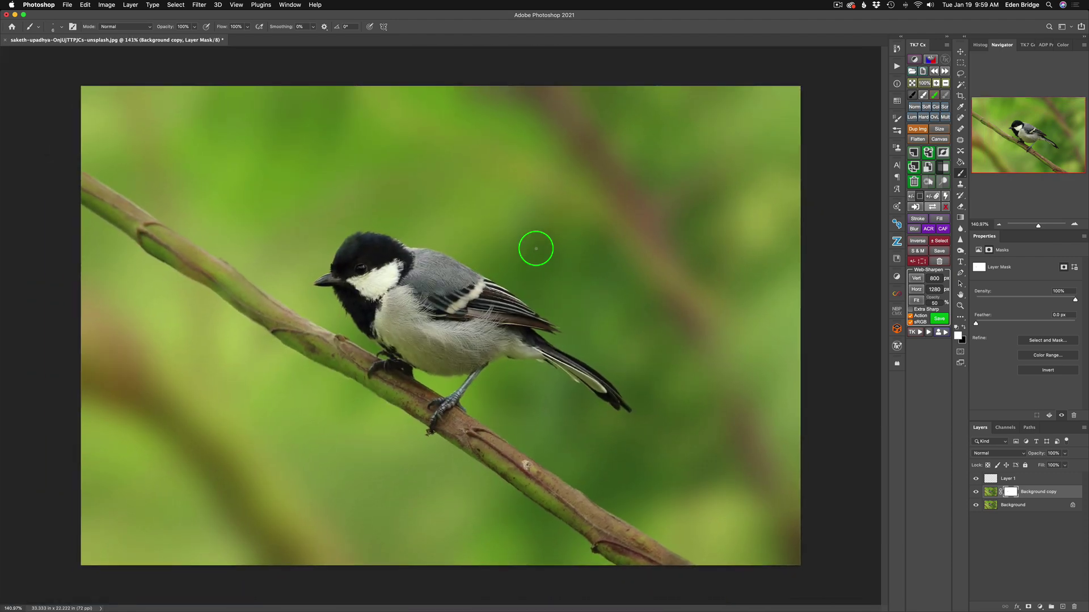